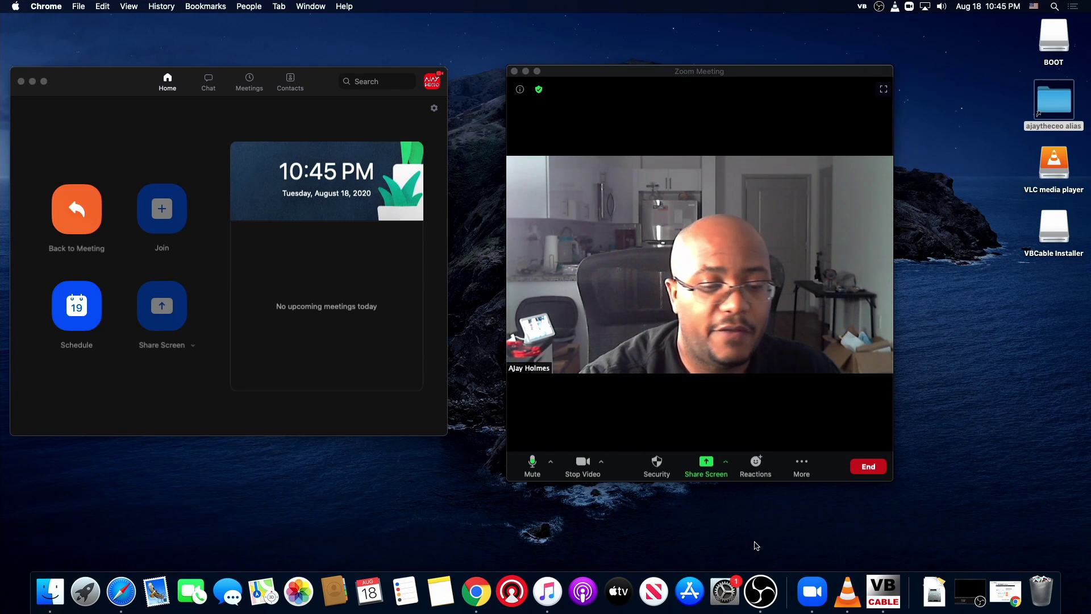
click(477, 591)
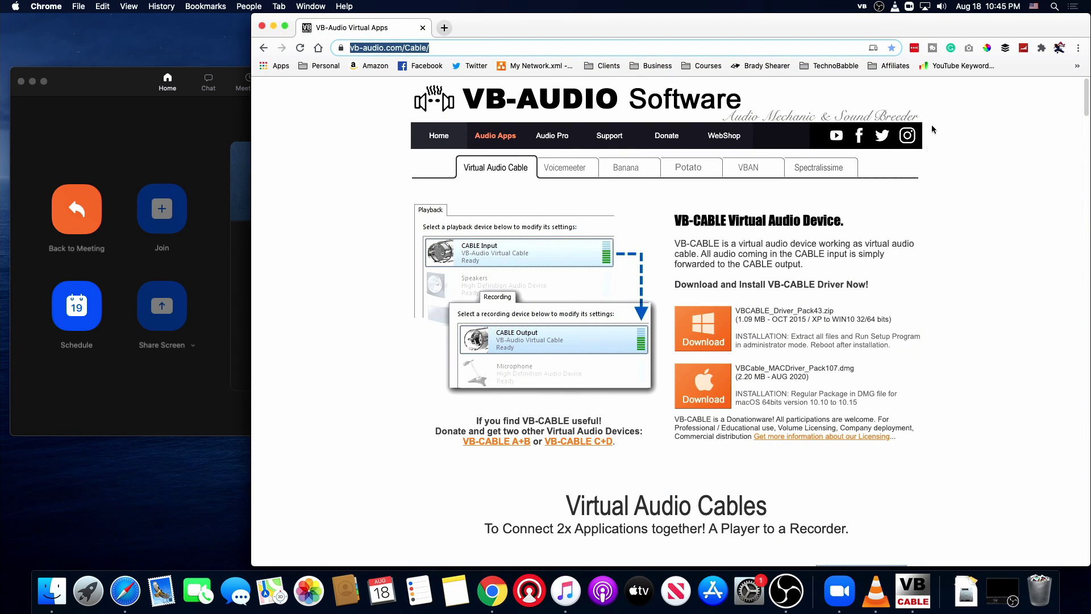
click(274, 26)
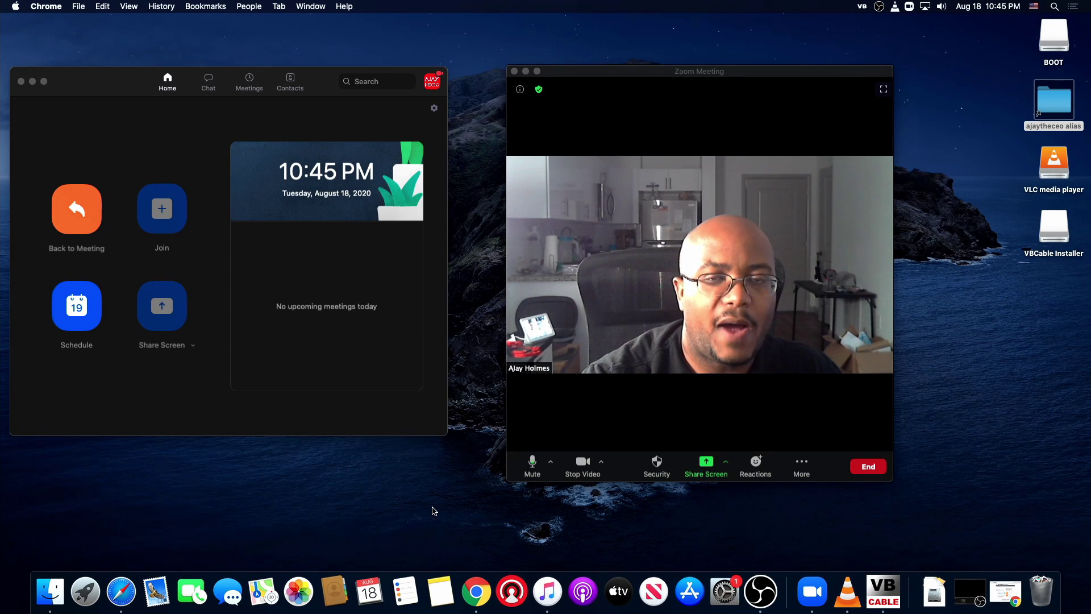
- Confirm Zoom uses the USB audio mic and VB-Cable speaker, and move the meeting window upper left
click(552, 463)
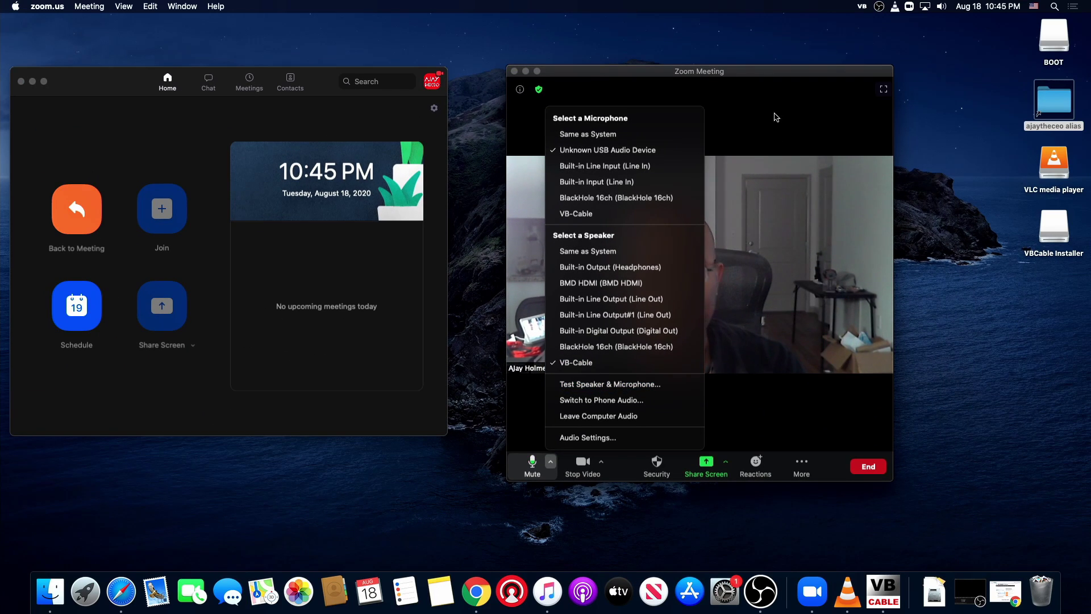
click(772, 72)
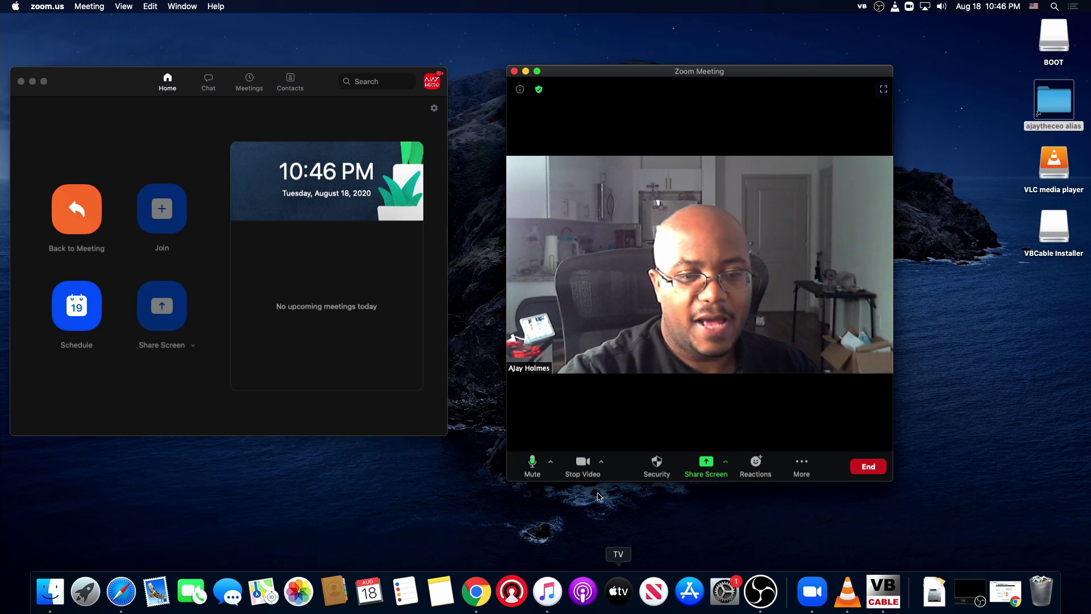
click(552, 463)
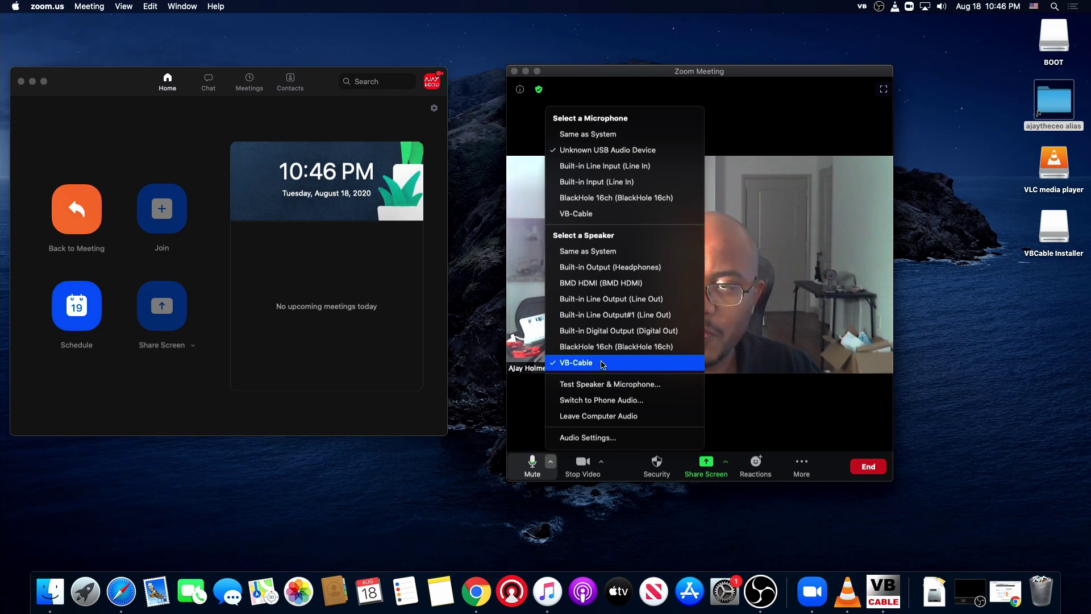
click(743, 75)
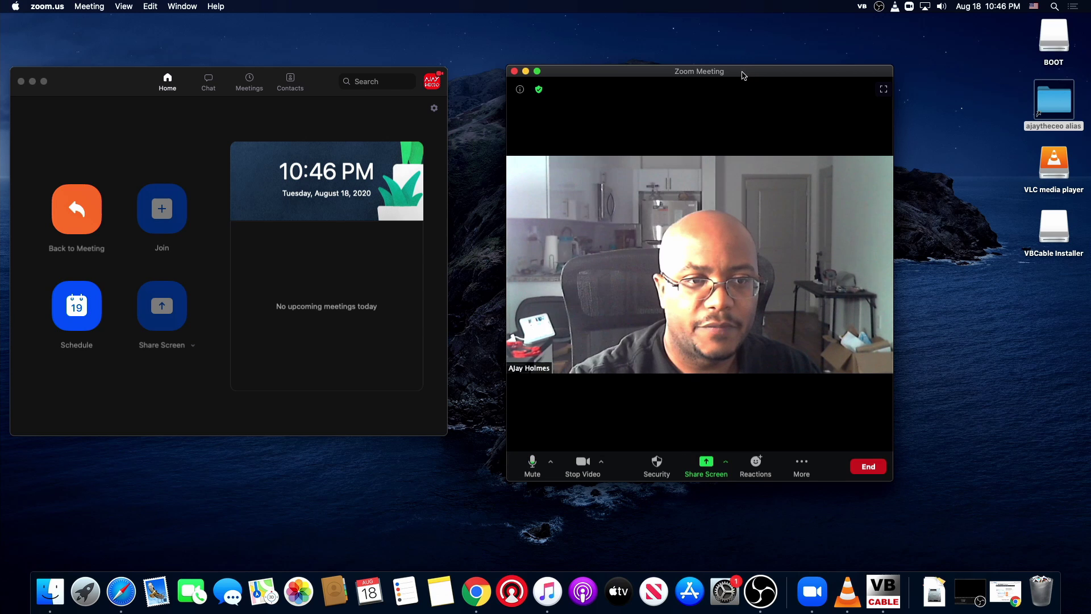
drag(748, 76, 264, 57)
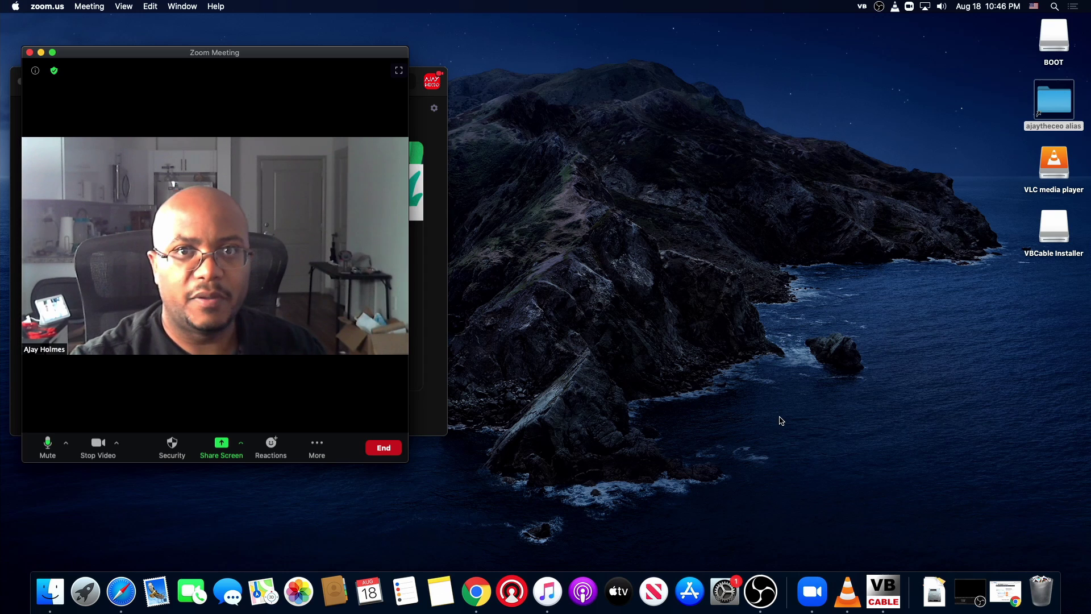
- Bring OBS forward and verify it is checked under Security & Privacy > Screen Recording
click(760, 591)
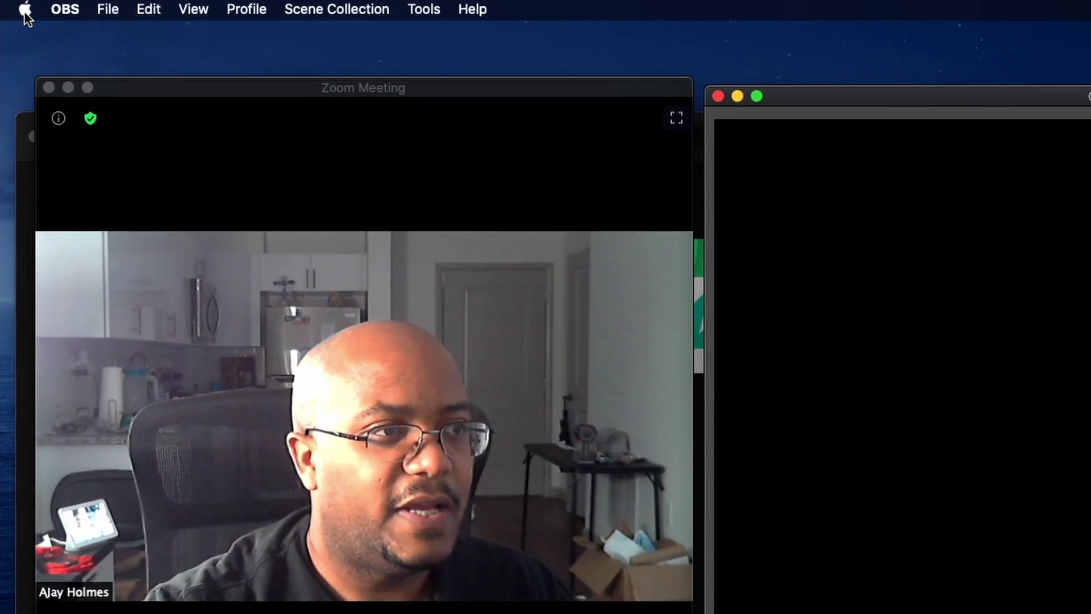
click(17, 7)
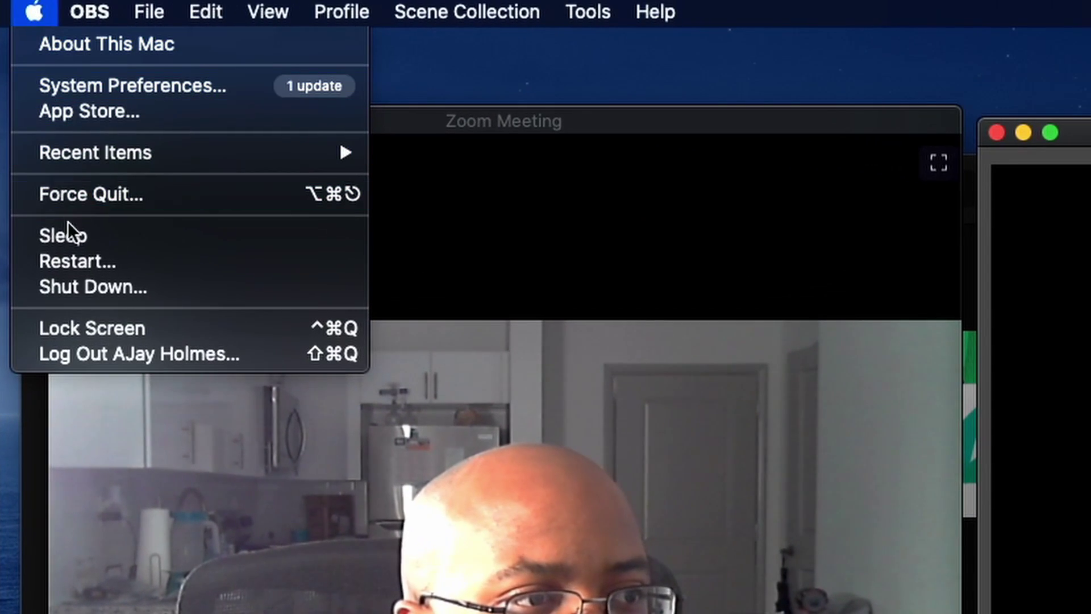
click(91, 86)
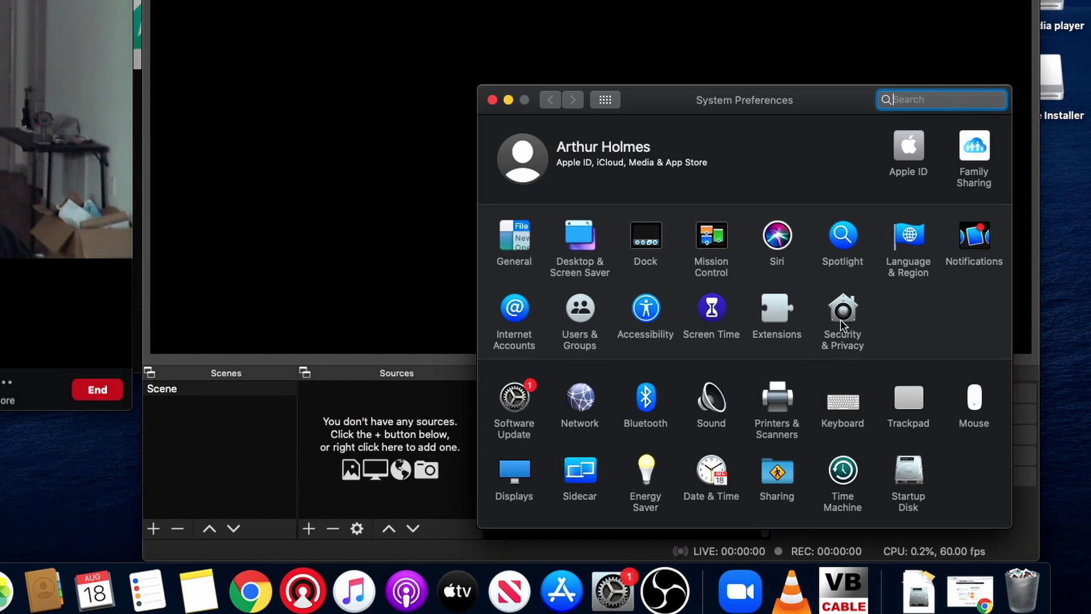
click(840, 320)
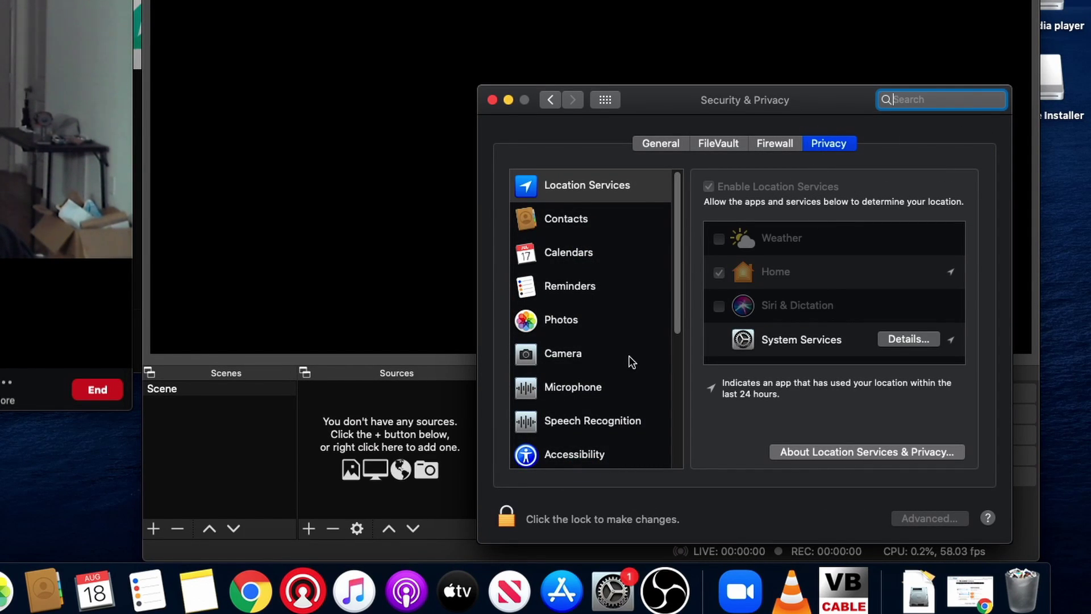
scroll(630, 362, down, 5)
click(598, 353)
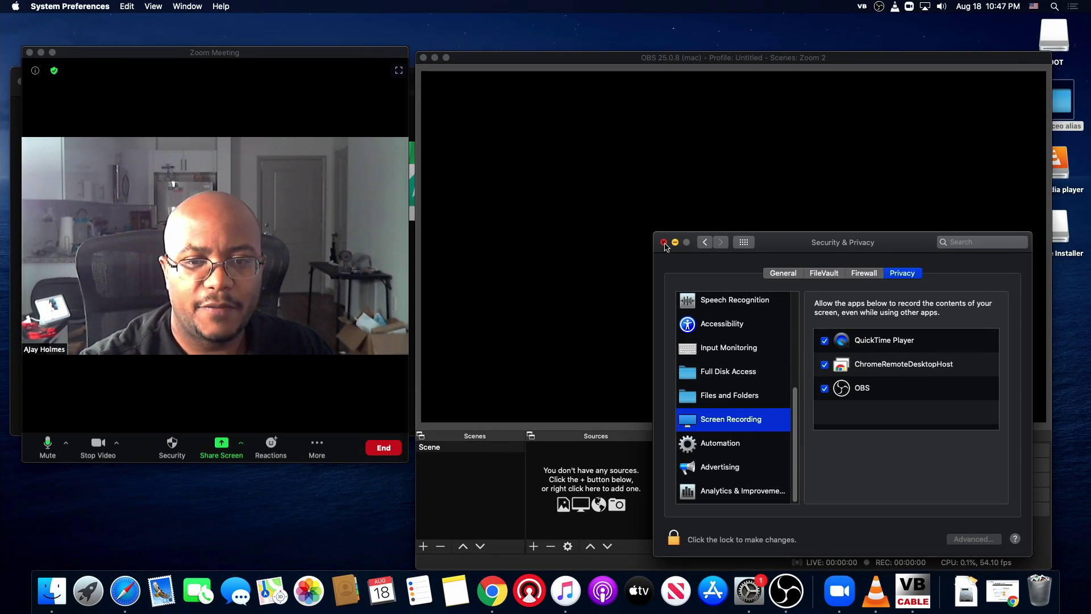
click(663, 243)
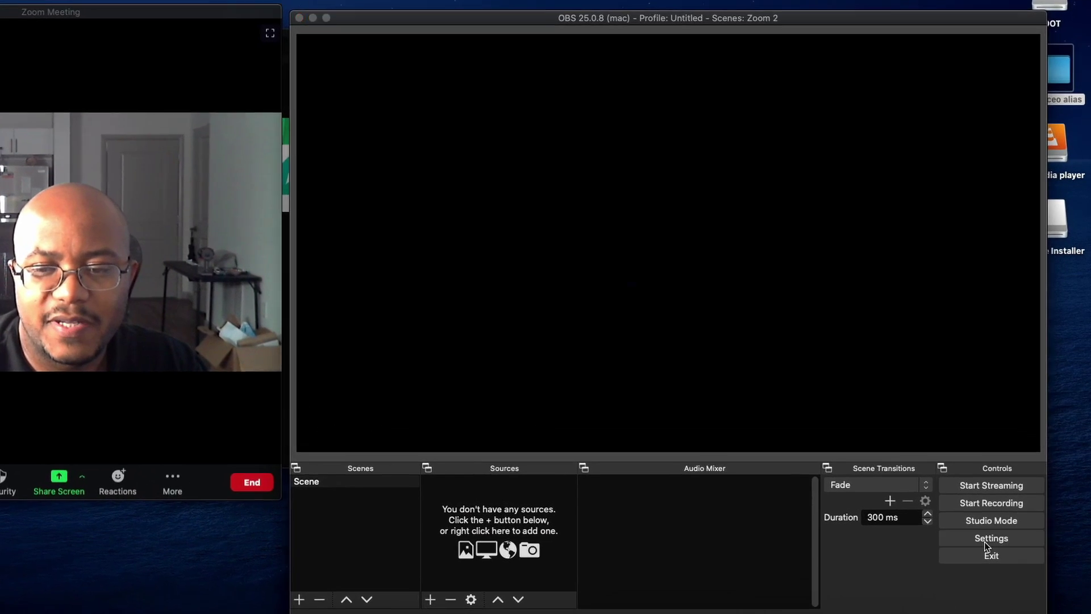
- Review OBS's Audio settings and cancel without changes
click(984, 541)
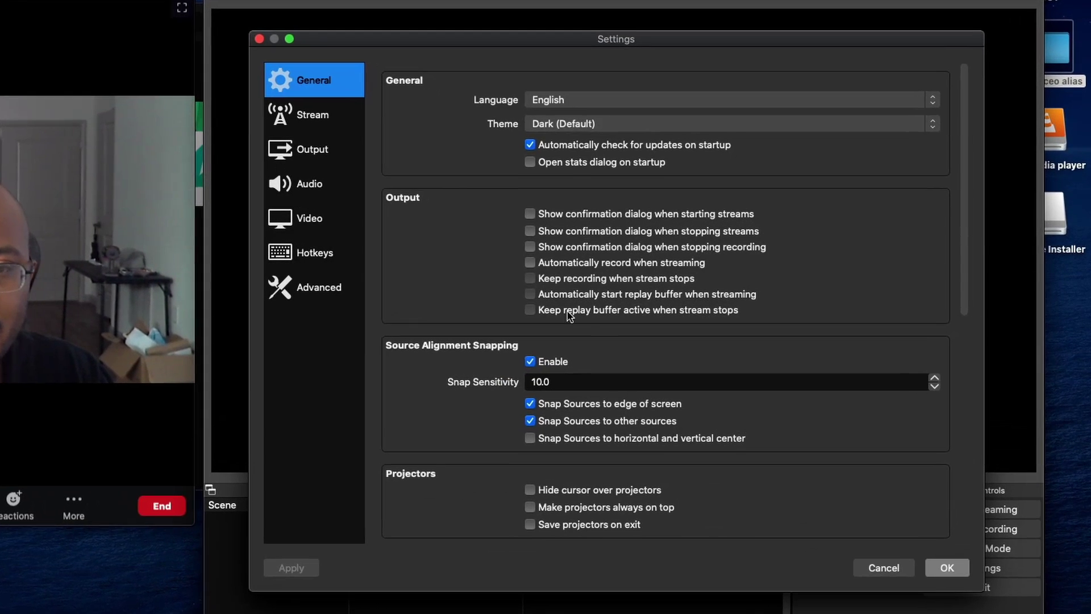
click(320, 184)
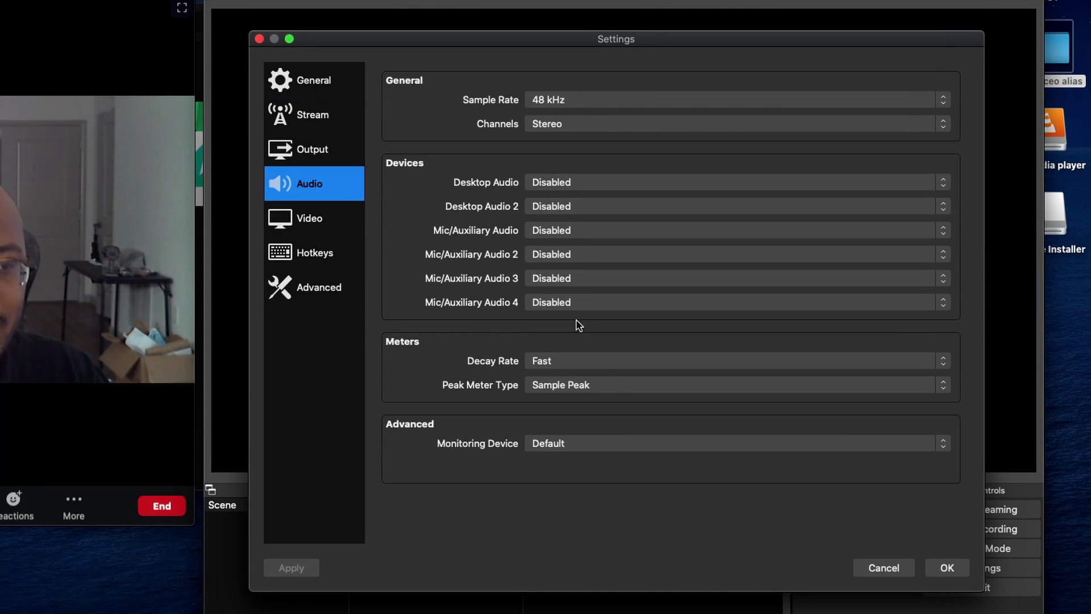
click(897, 567)
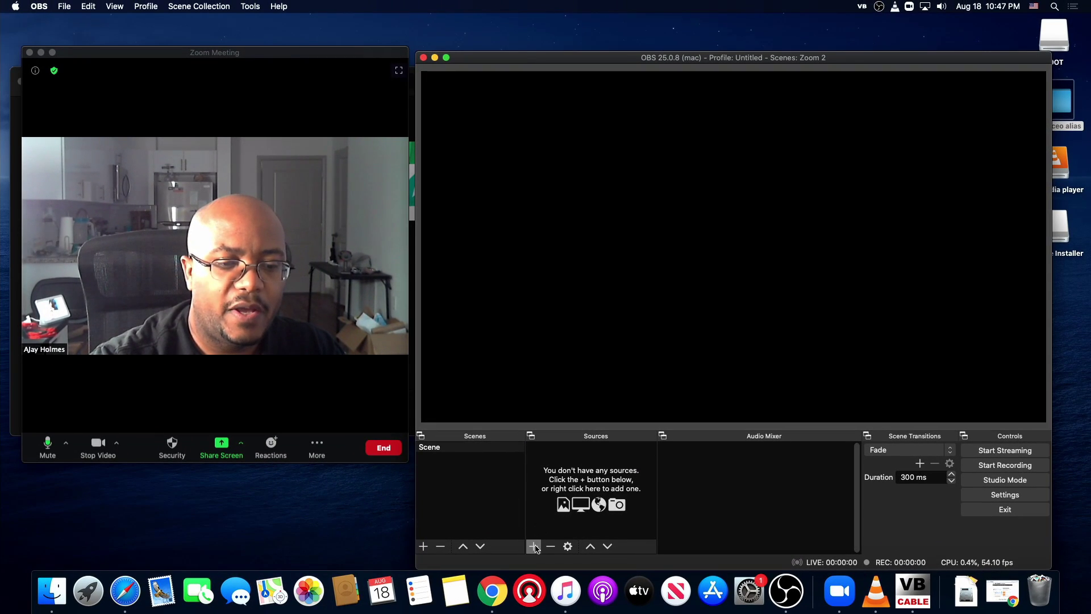
- Add a new Window Capture source named 'Zoom'
click(535, 548)
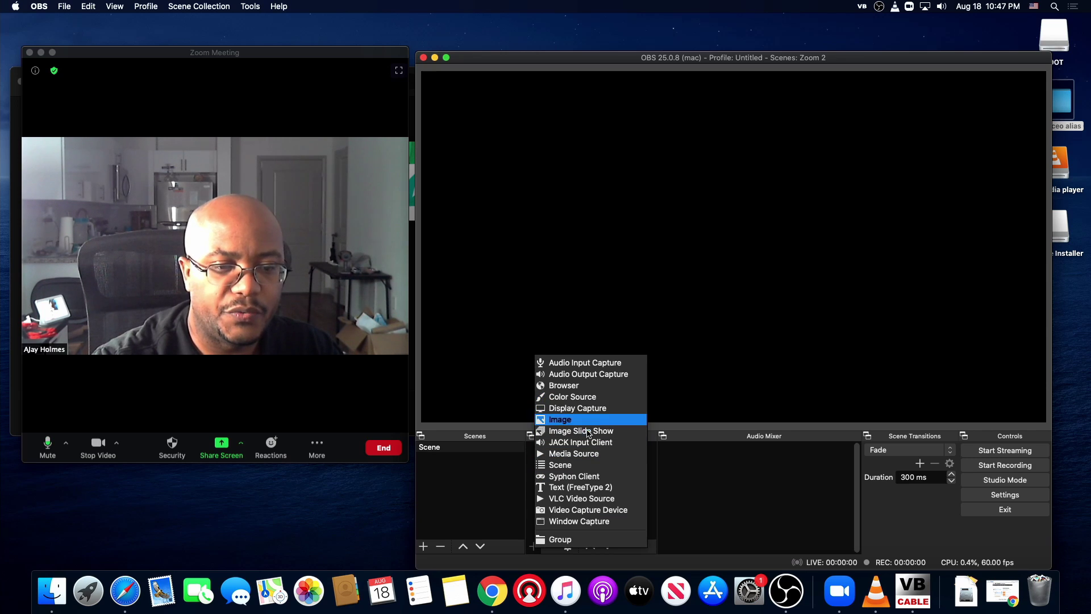
click(592, 522)
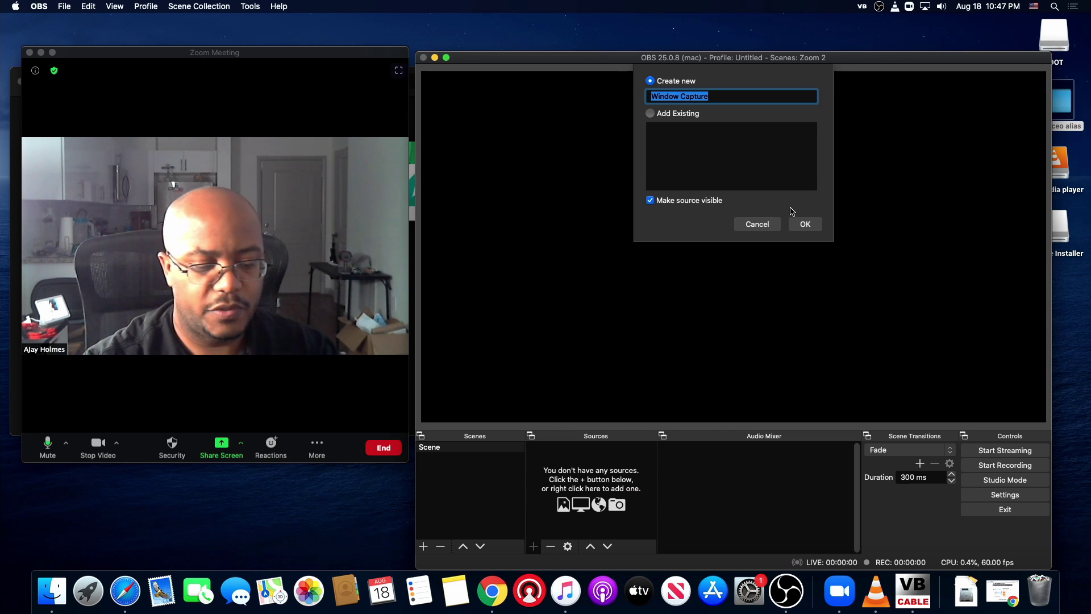
text(Zoom)
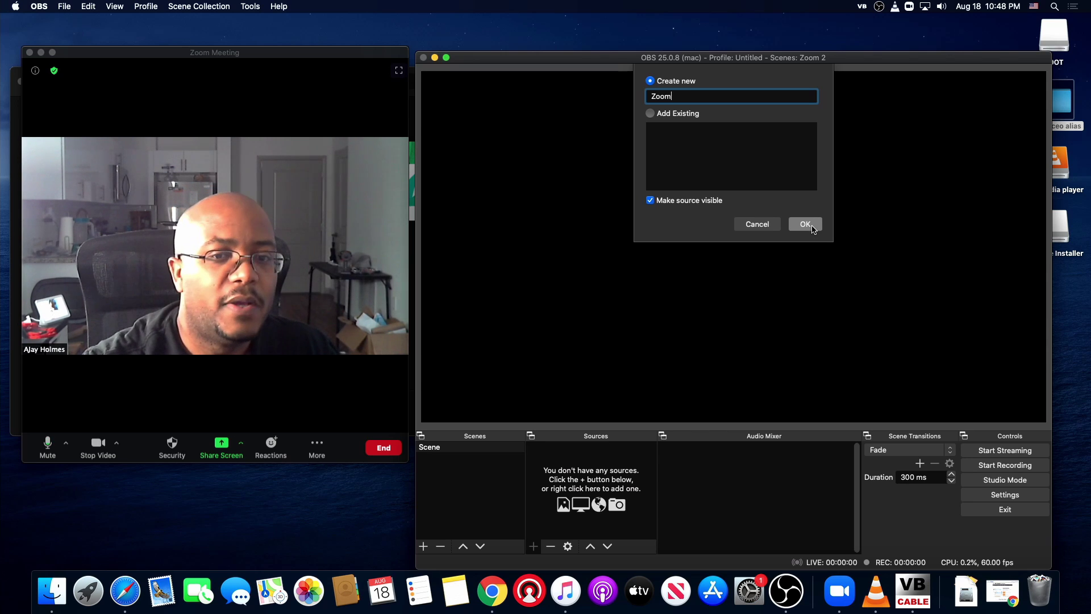
click(806, 224)
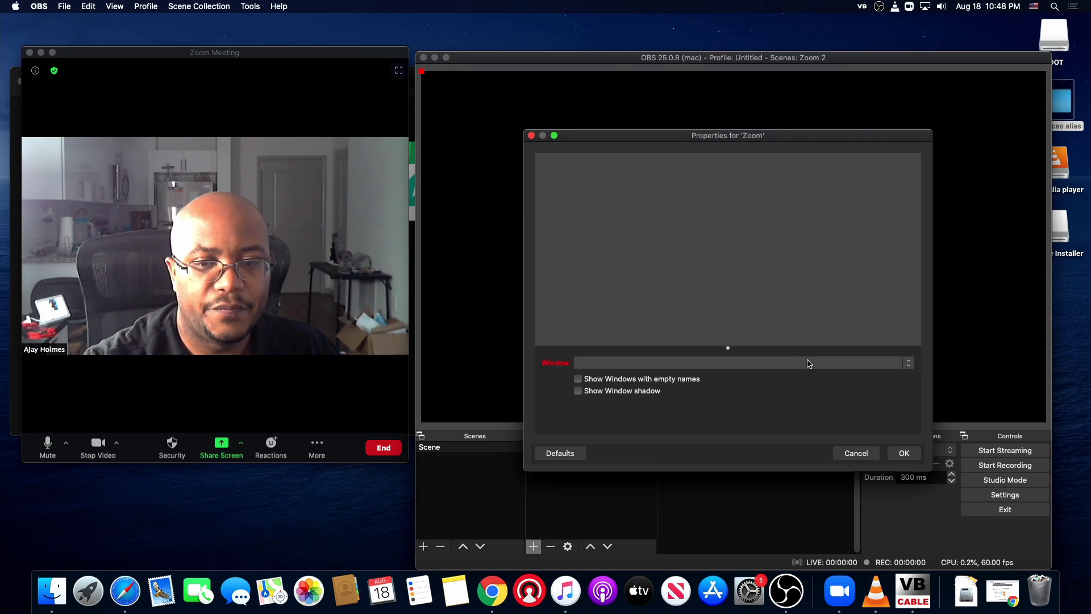
- Set the Zoom source's Window to [zoom.us] Zoom Meeting
click(803, 362)
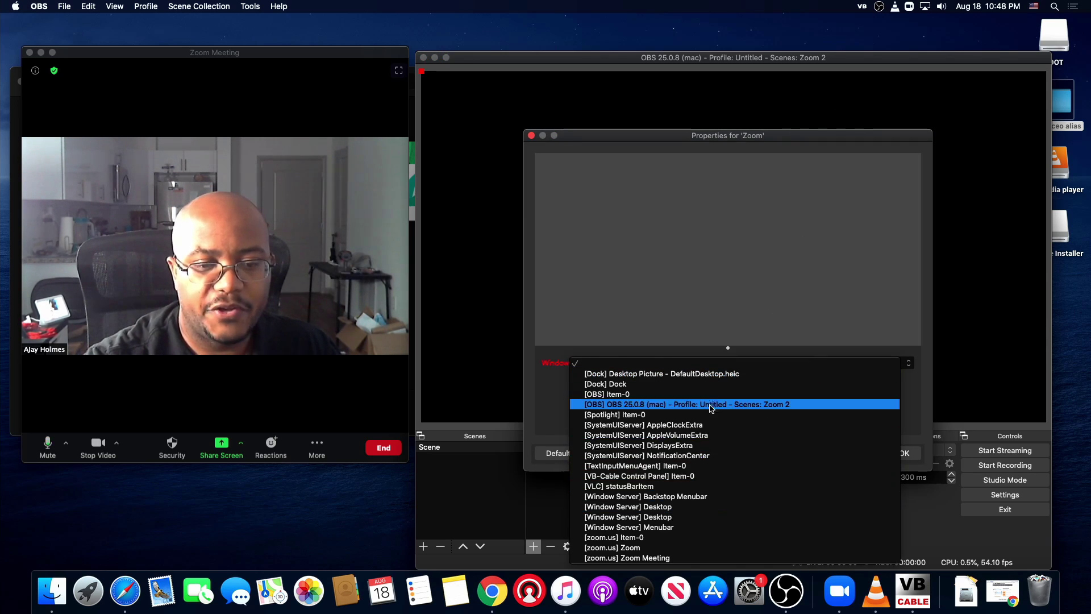
click(685, 558)
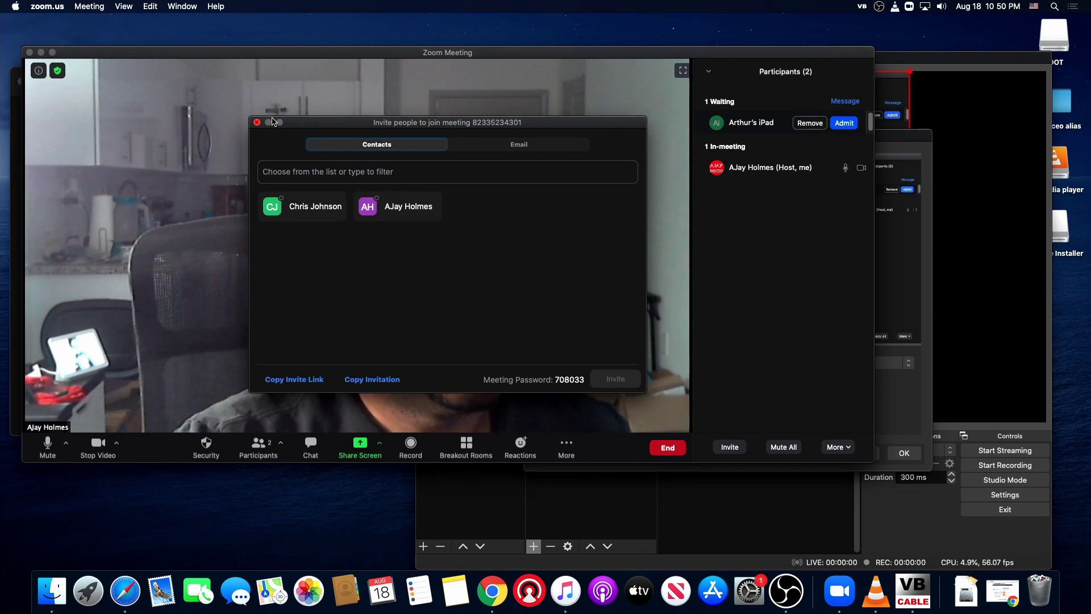
- Admit the waiting participant into the Zoom meeting
click(813, 172)
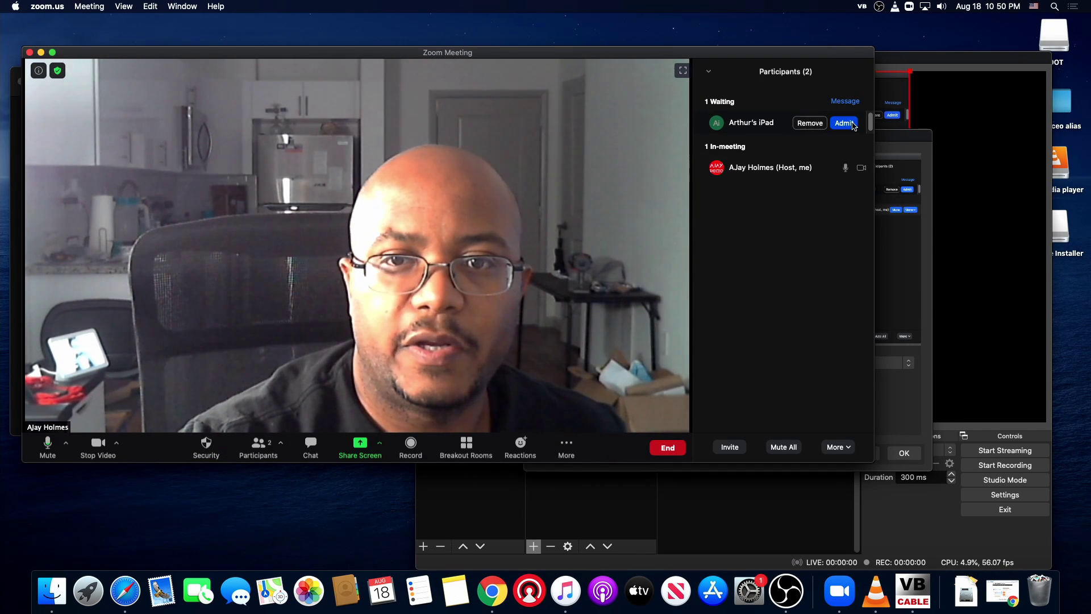
click(844, 123)
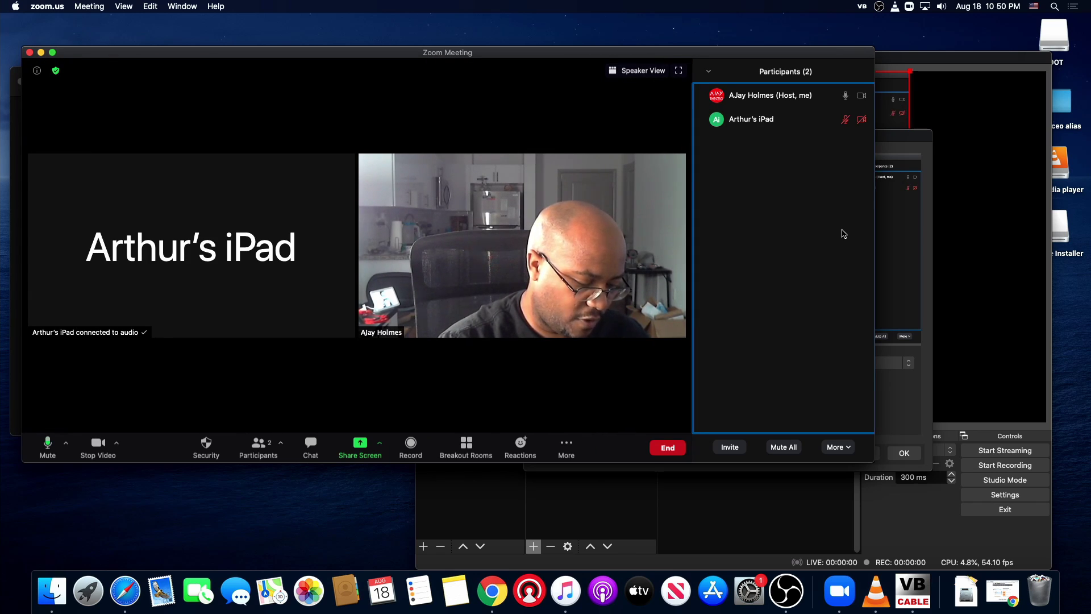
mouse_move(846, 122)
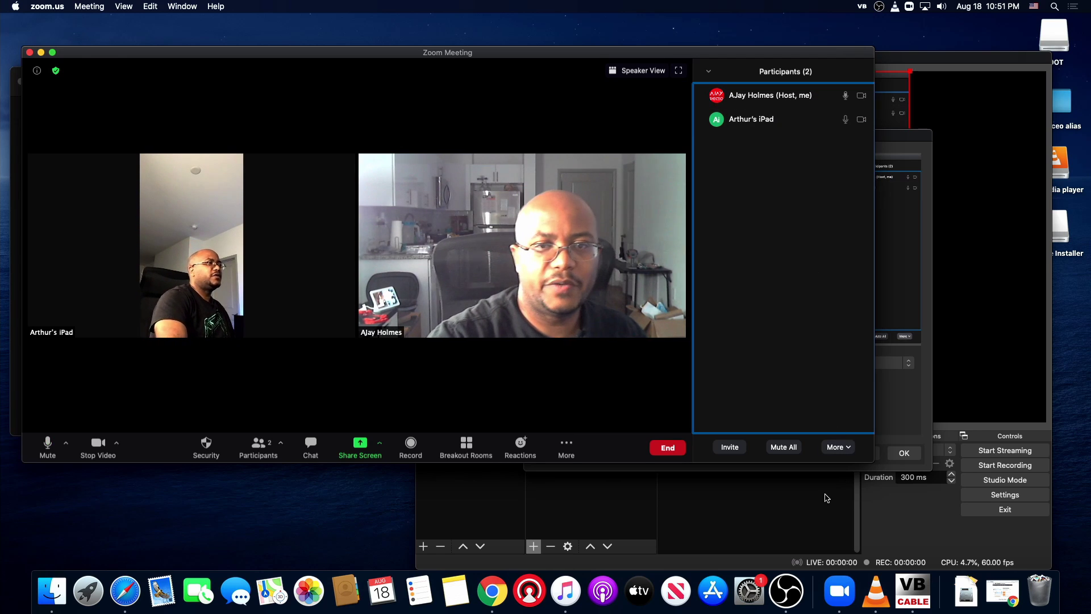
- Close the Participants panel, narrow the meeting window so videos stack, and confirm OBS's properties
click(259, 446)
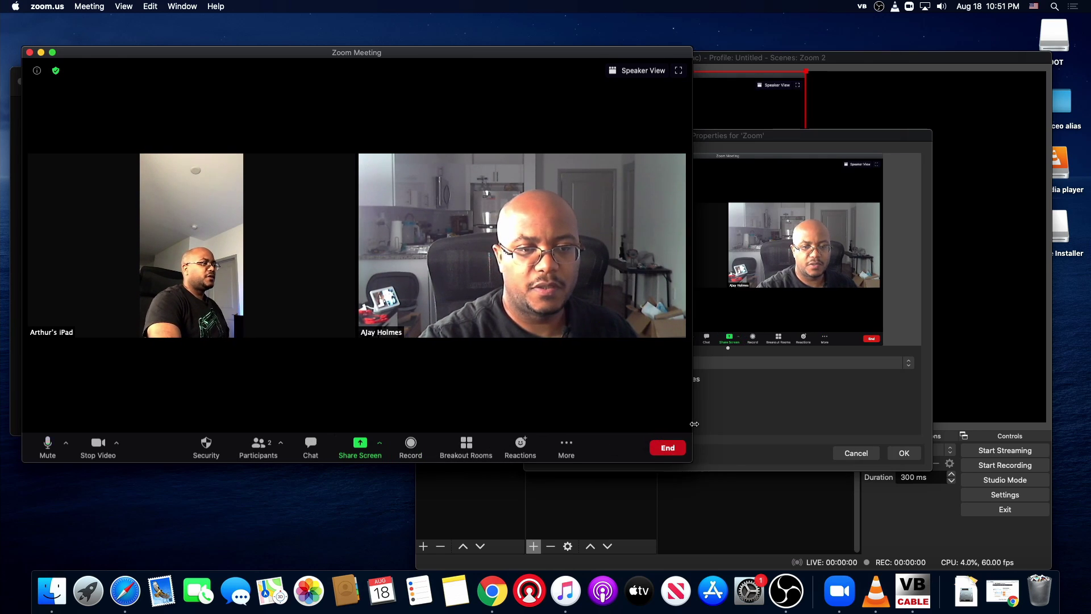
drag(691, 422, 393, 433)
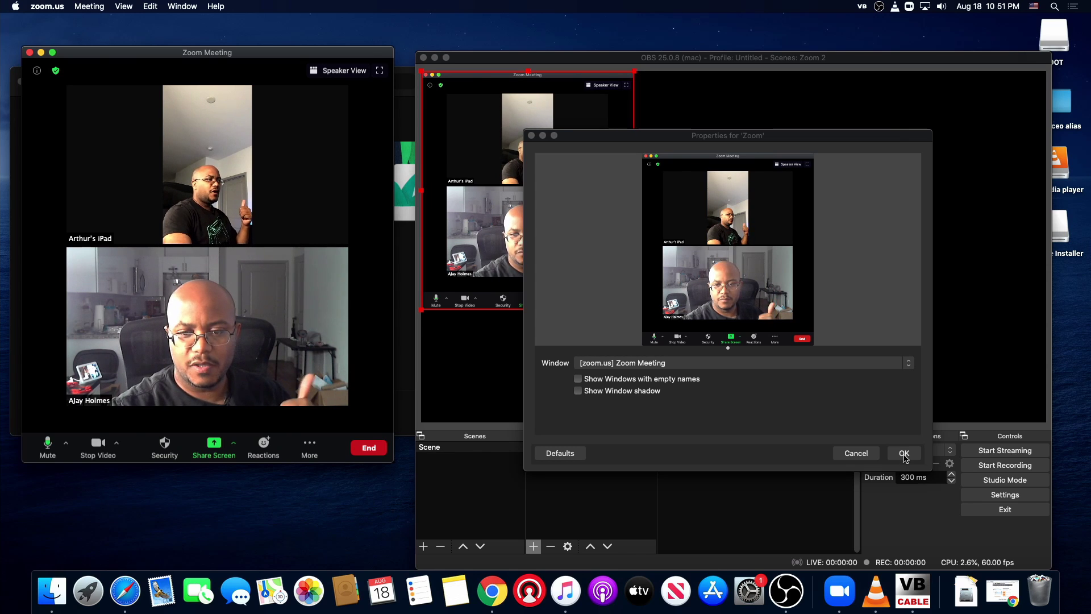
click(904, 454)
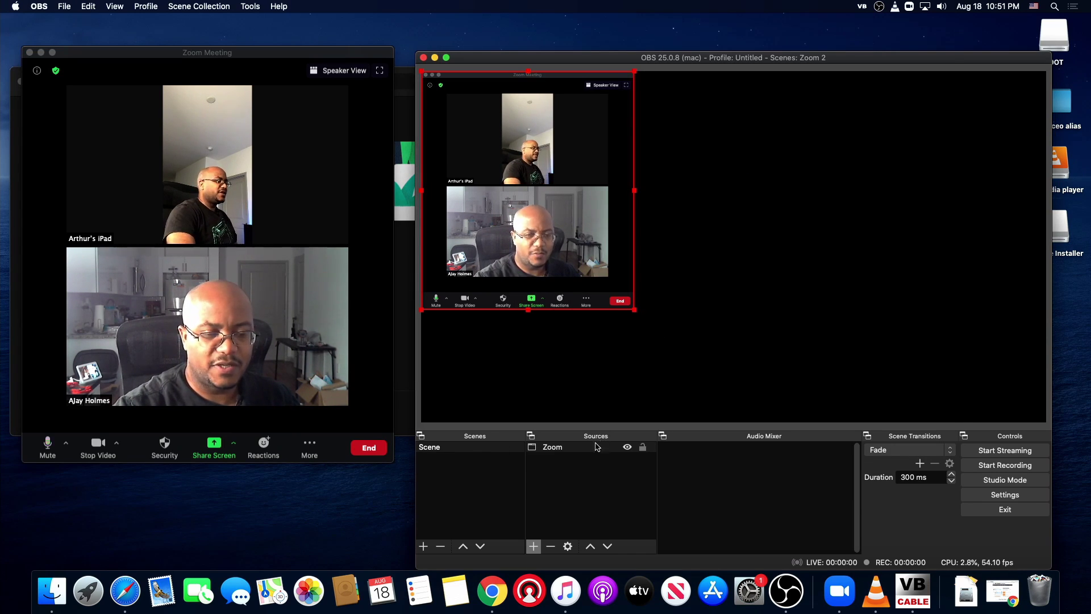
- Duplicate the Zoom source as Zoom 2 with Copy and Paste (Duplicate)
right_click(567, 452)
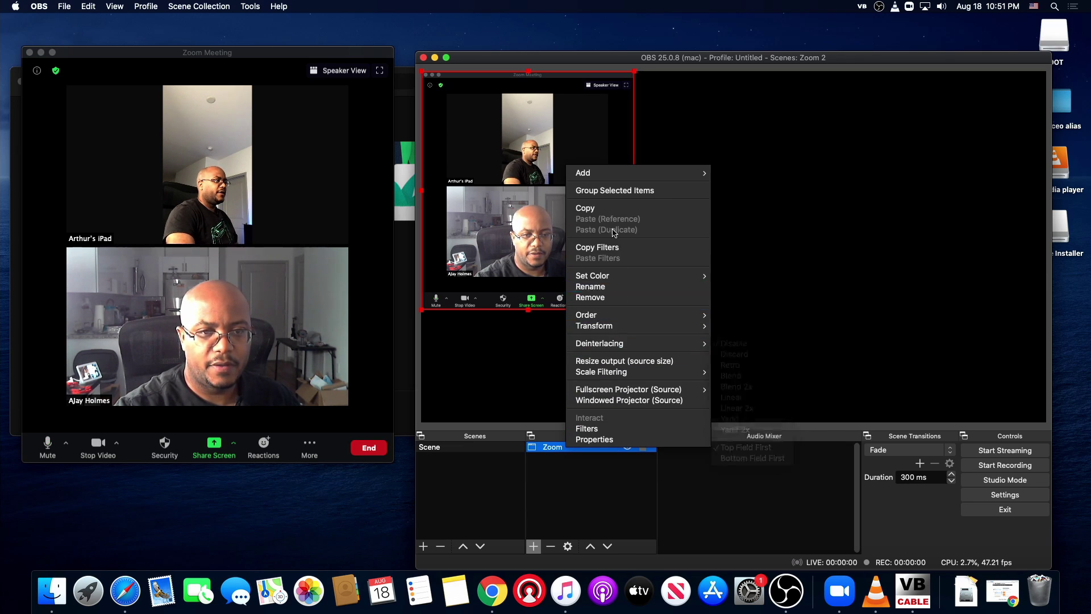
click(610, 209)
right_click(604, 495)
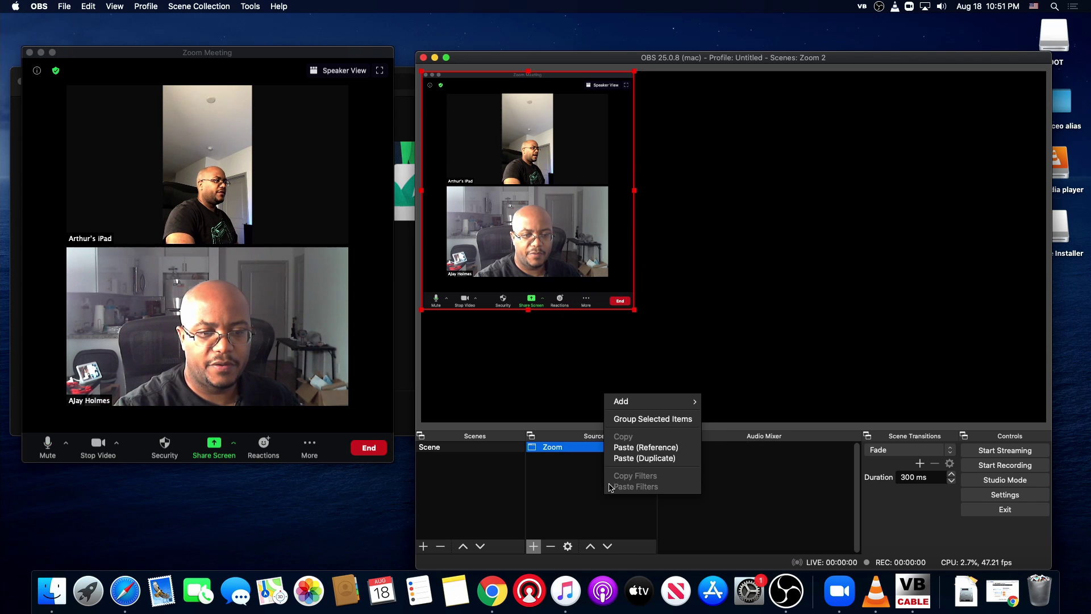
click(638, 458)
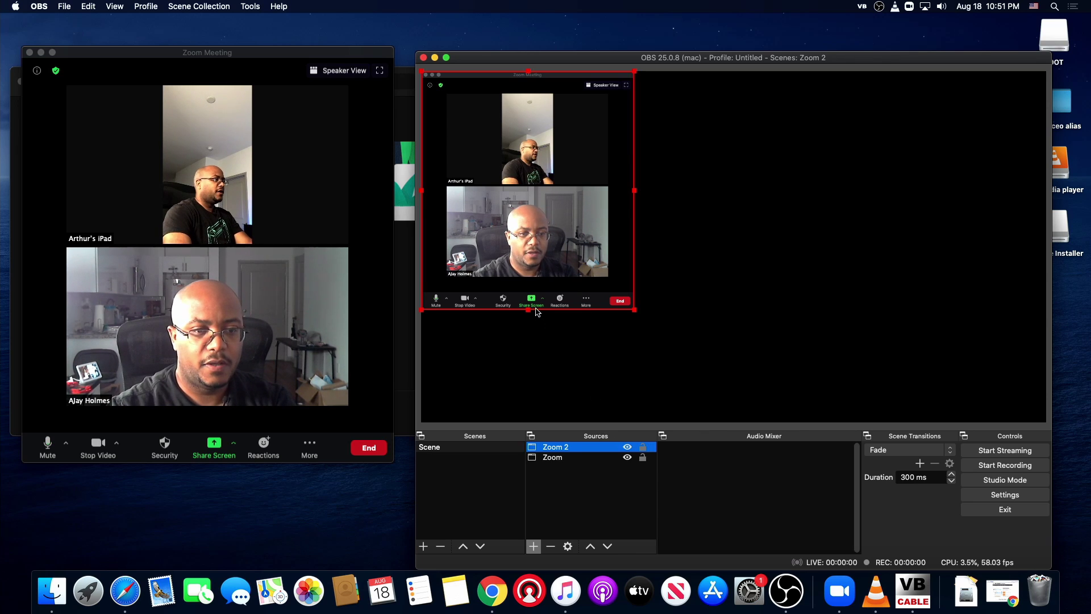
- Crop Zoom 2 down to the lower video tile
drag(530, 313, 539, 289)
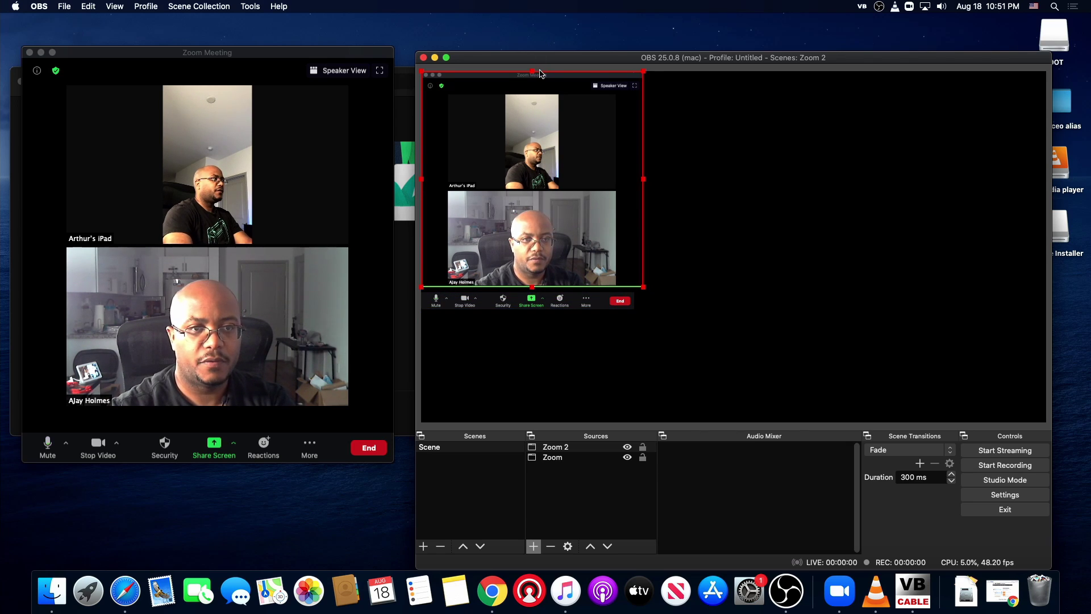
drag(532, 75, 541, 192)
drag(643, 240, 617, 238)
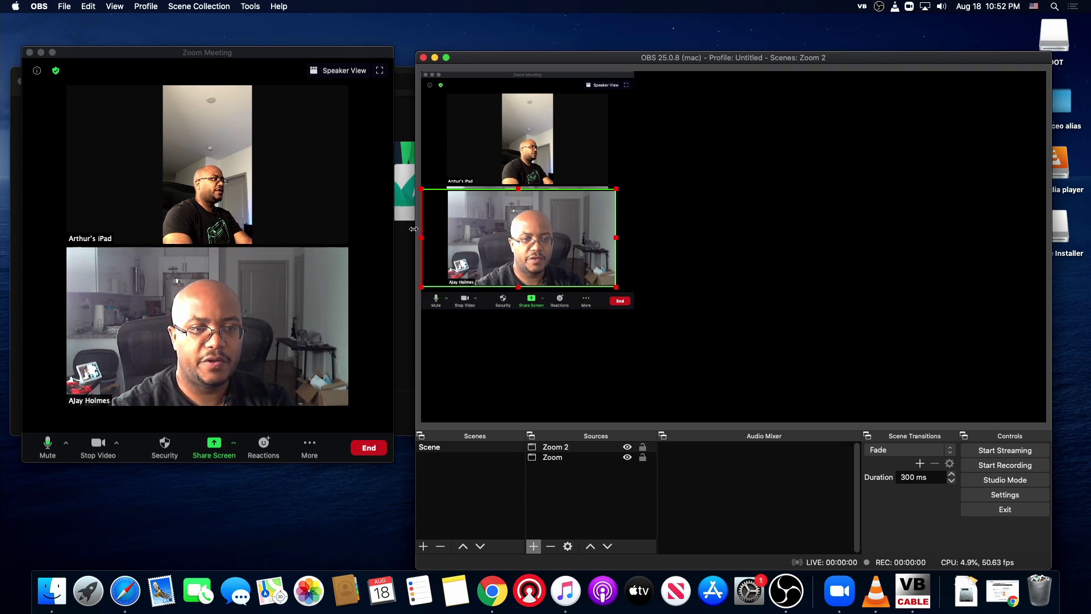
drag(421, 241, 839, 219)
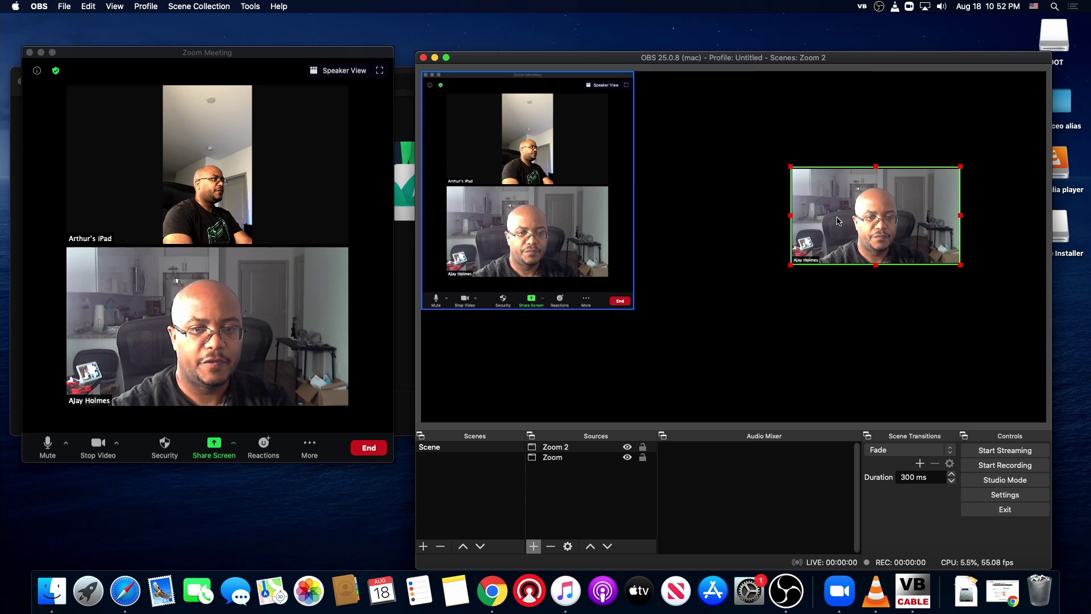
- Crop the original Zoom capture to the upper caller, removing the title bar
click(542, 140)
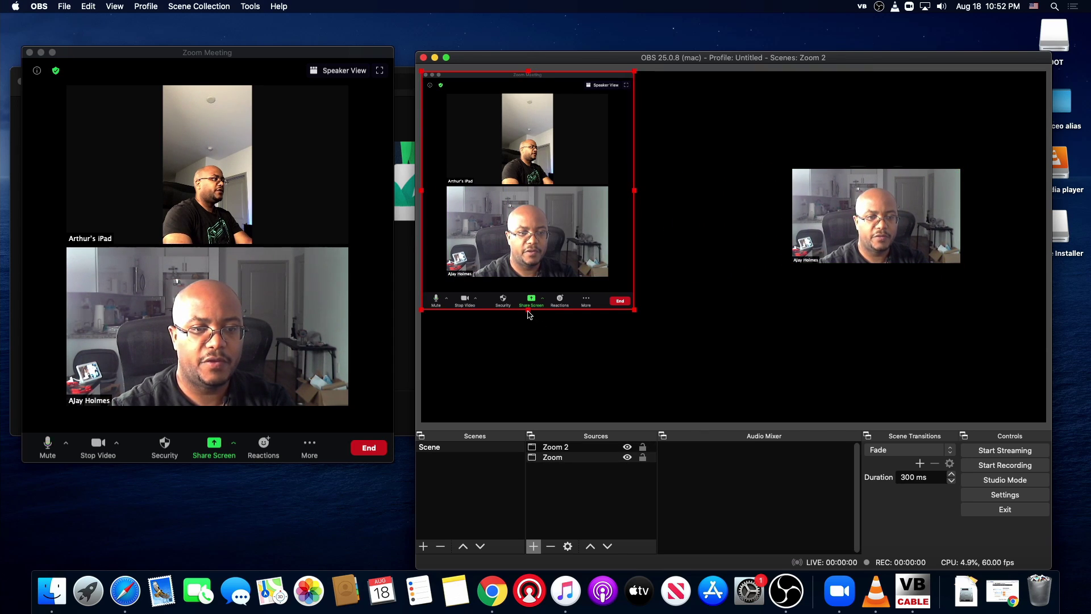
drag(527, 310, 538, 186)
drag(631, 135, 556, 143)
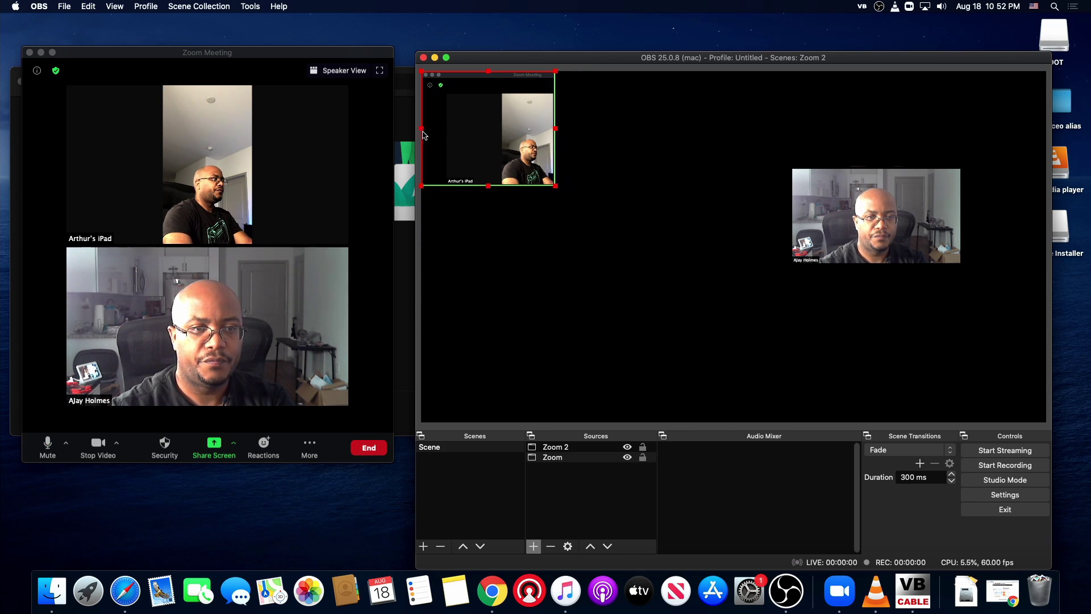
drag(430, 134, 500, 134)
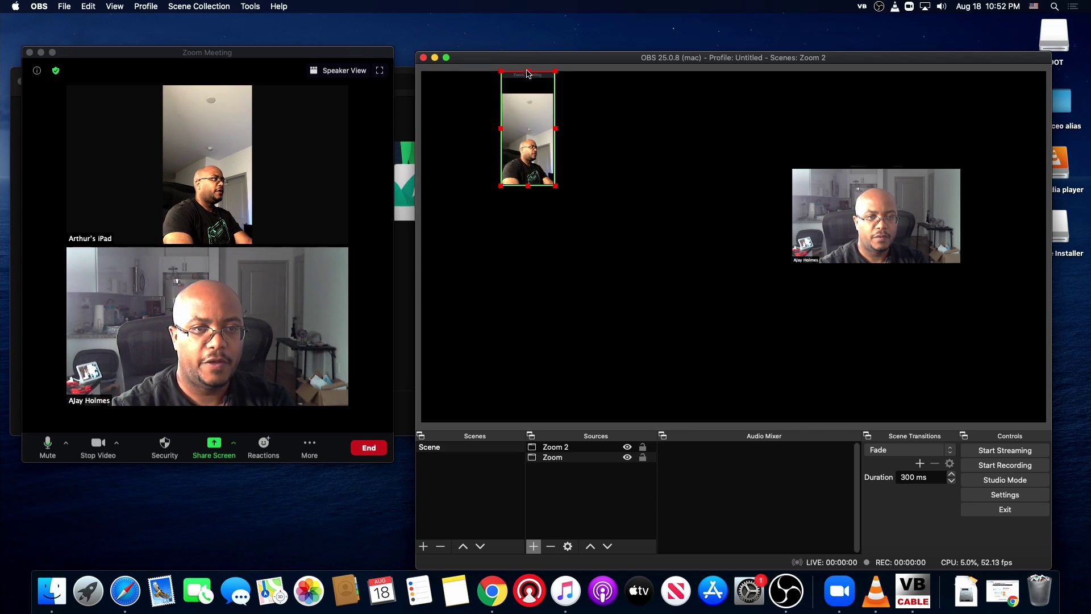
drag(528, 74, 528, 95)
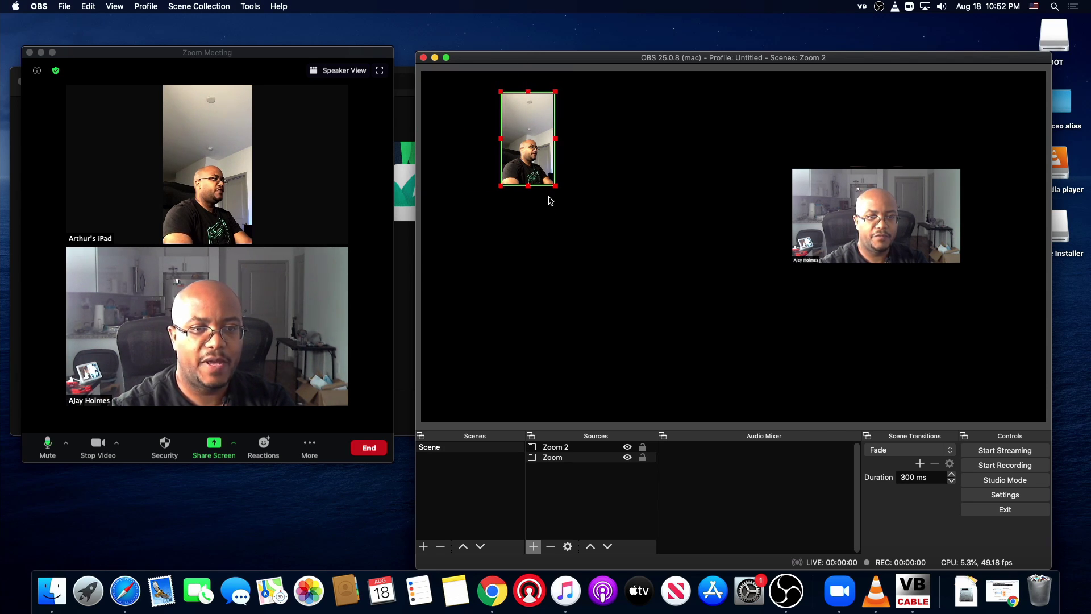
- Enlarge both cropped callers and place them side by side
drag(555, 186, 635, 301)
drag(604, 240, 555, 265)
click(816, 259)
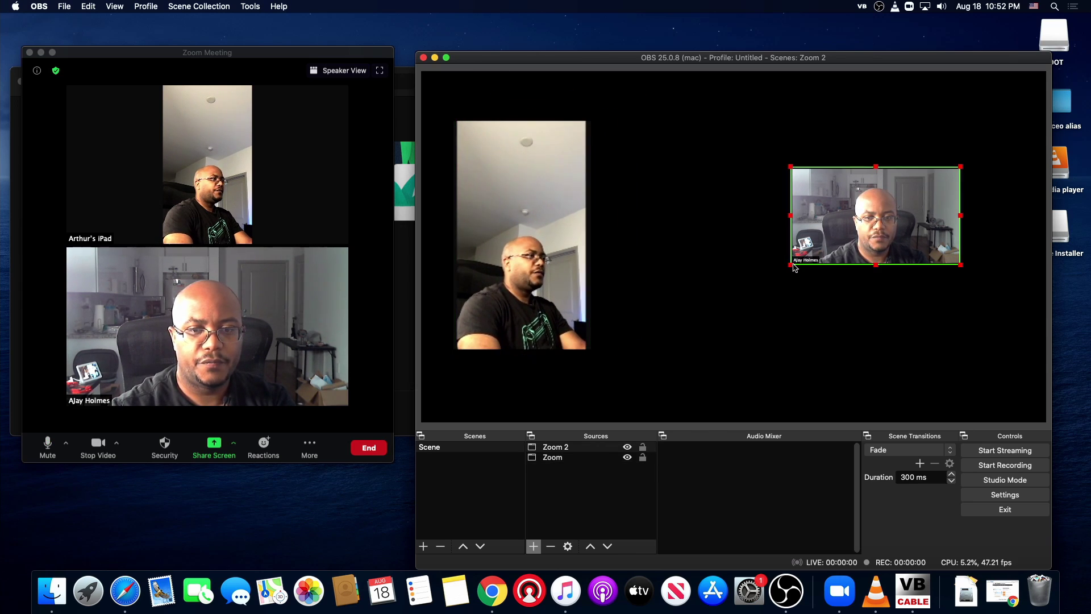
drag(790, 265, 650, 359)
drag(769, 329, 794, 326)
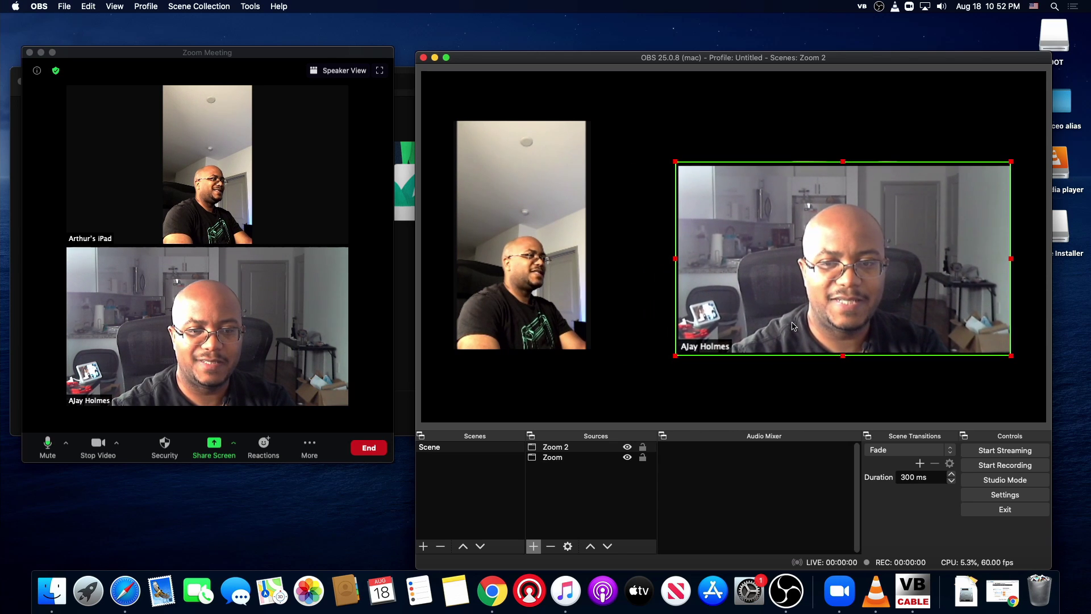
- Rename the scene from its right-click menu to 'Two Callers'
right_click(454, 451)
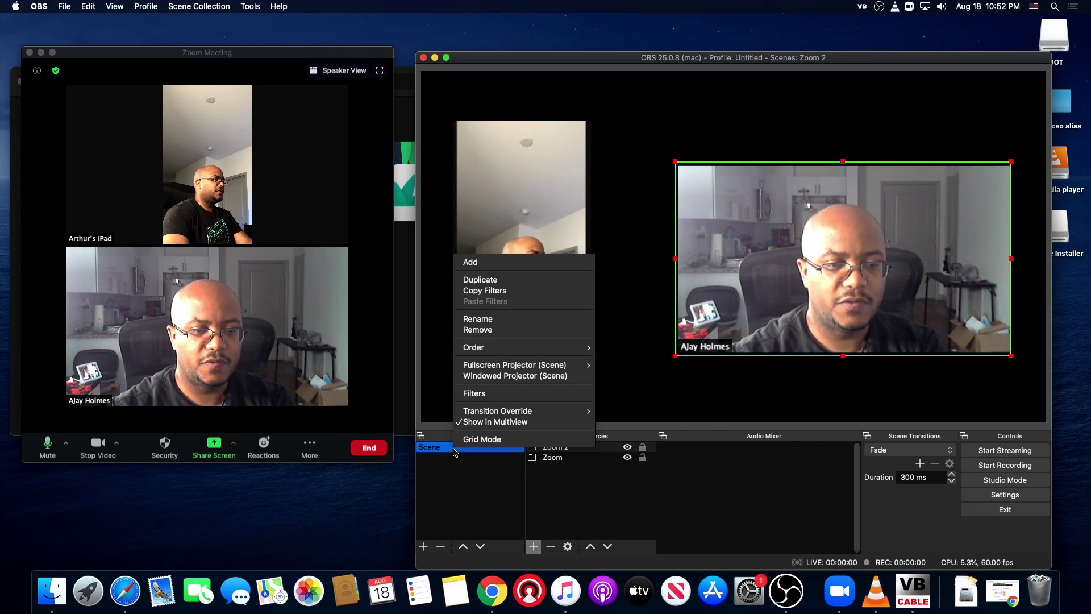
click(494, 318)
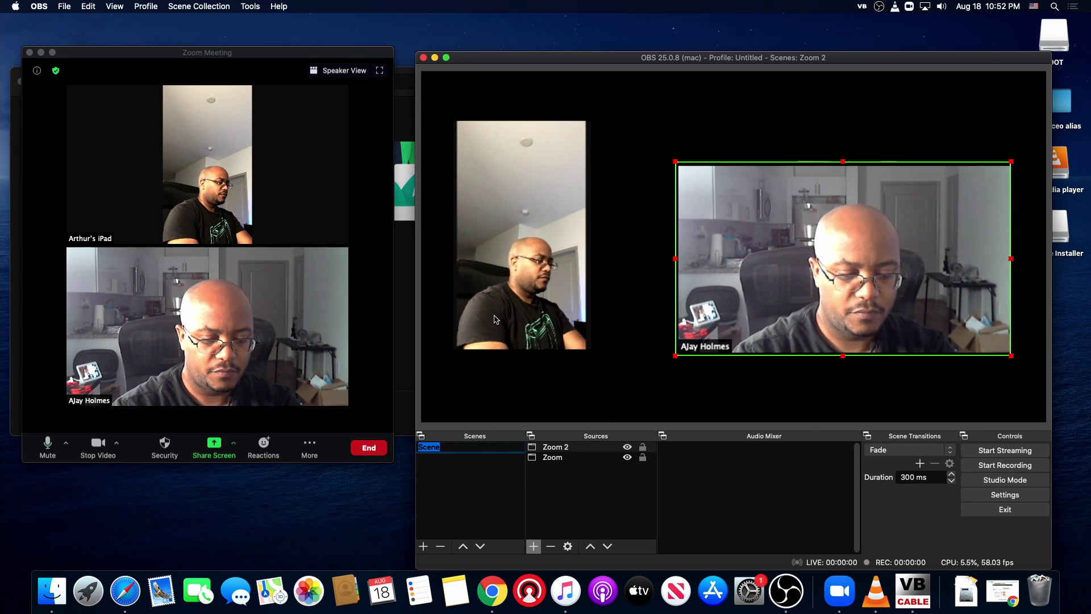
text(2 Callers)
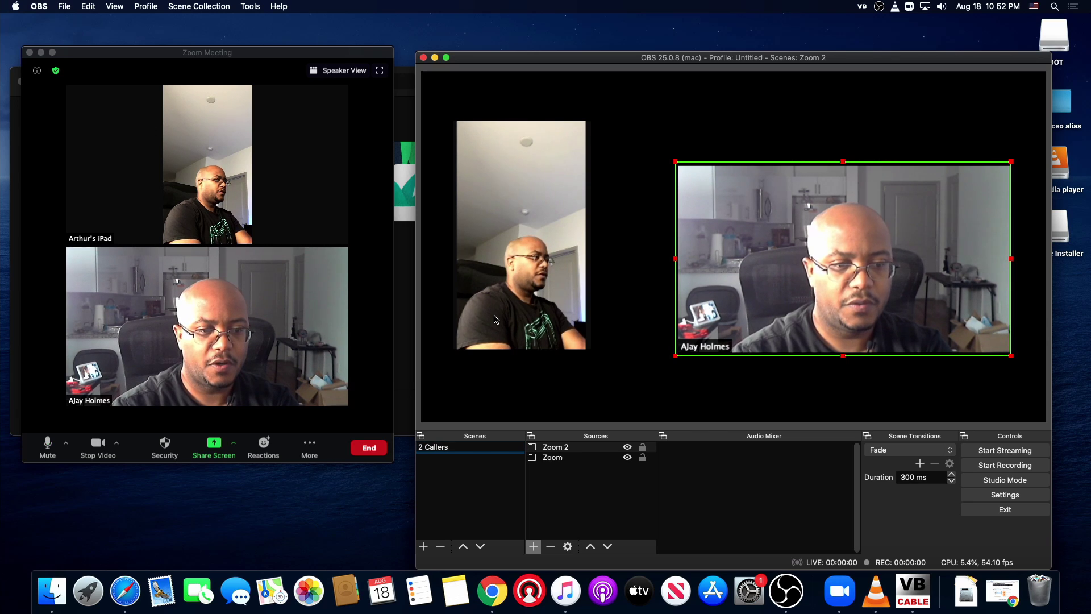
key(super+z)
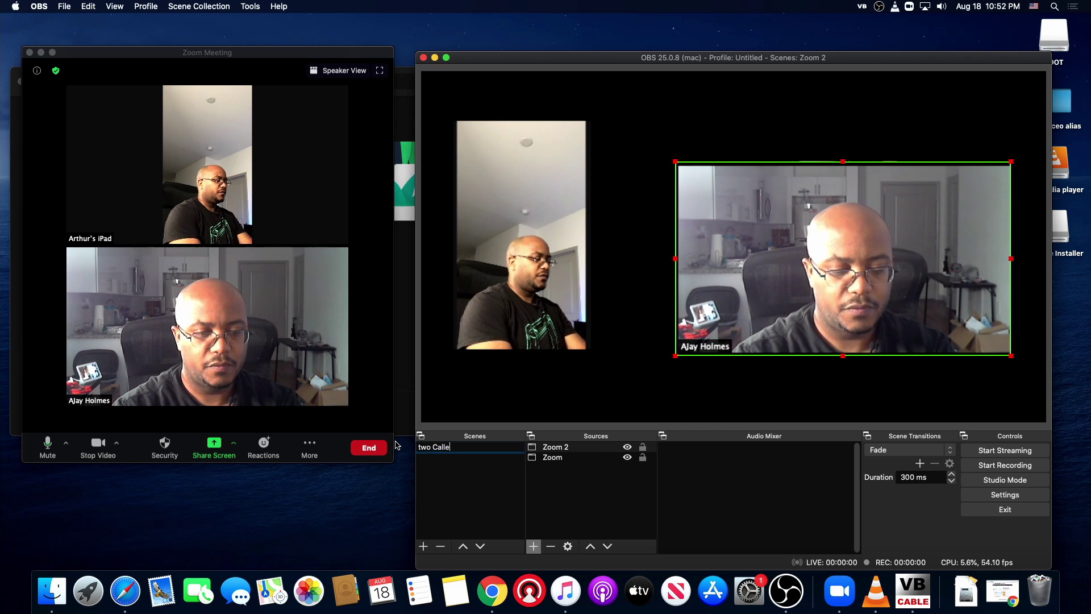
key(Return)
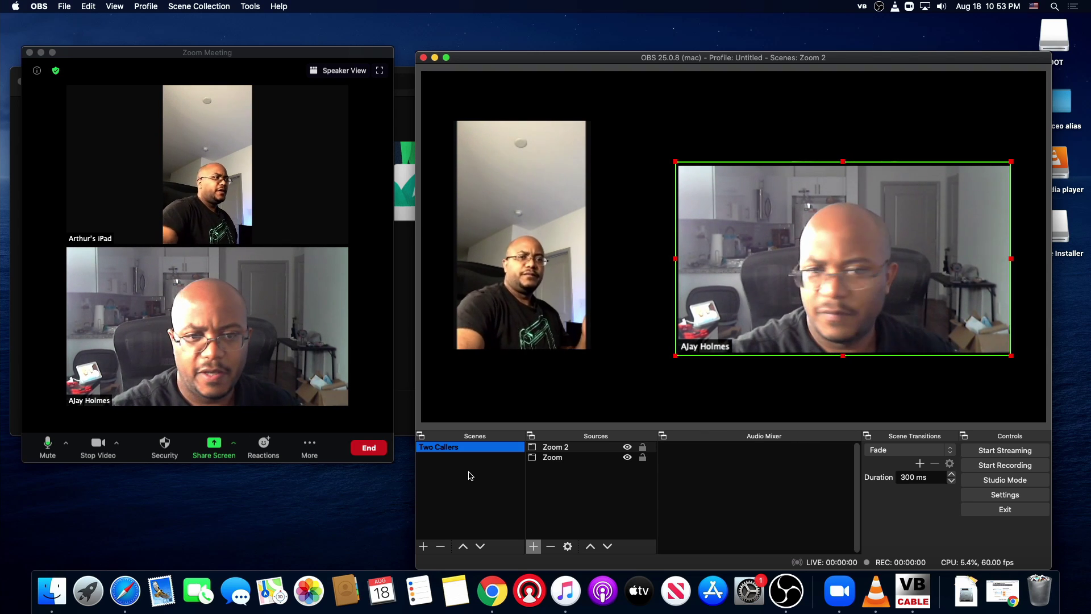
- Mute the host's Zoom microphone and bring up OBS's source type list
click(49, 448)
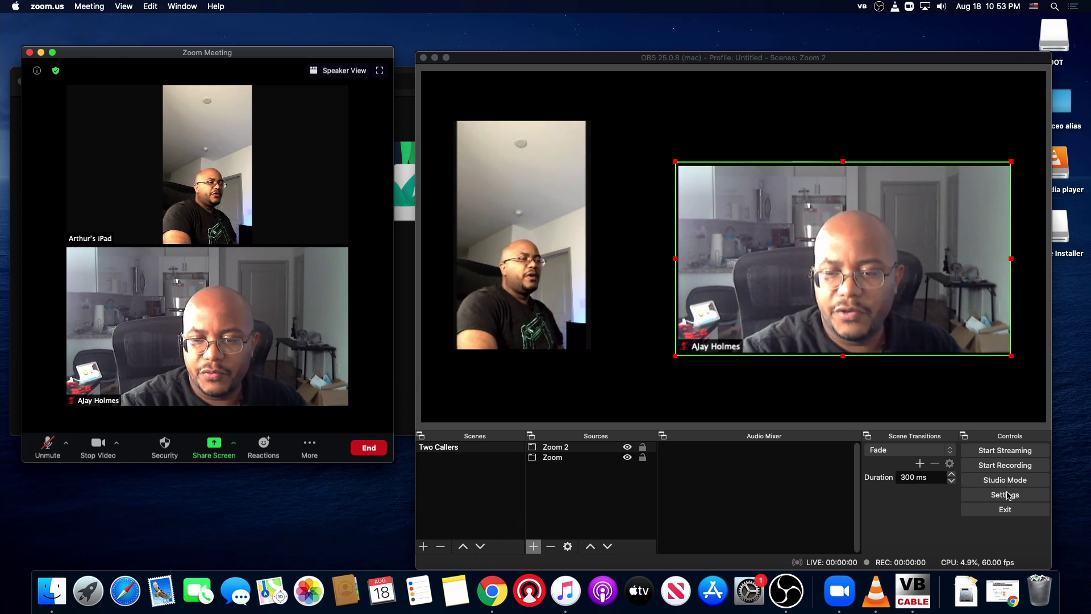
click(533, 547)
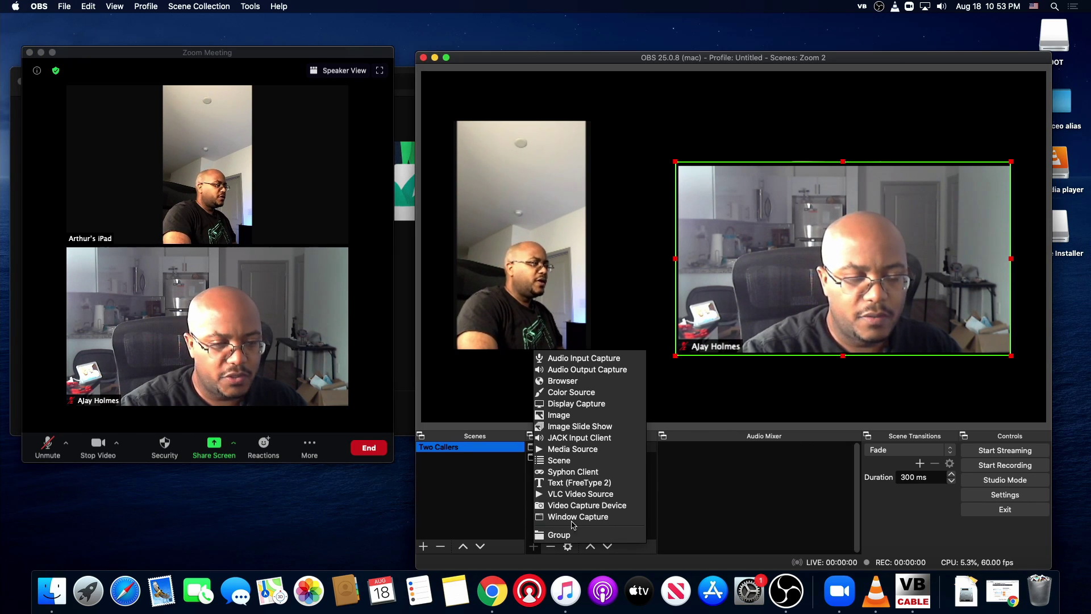
- Set OBS's Mic/Auxiliary Audio device to VB-Cable in Audio settings and save
click(1001, 503)
click(1005, 496)
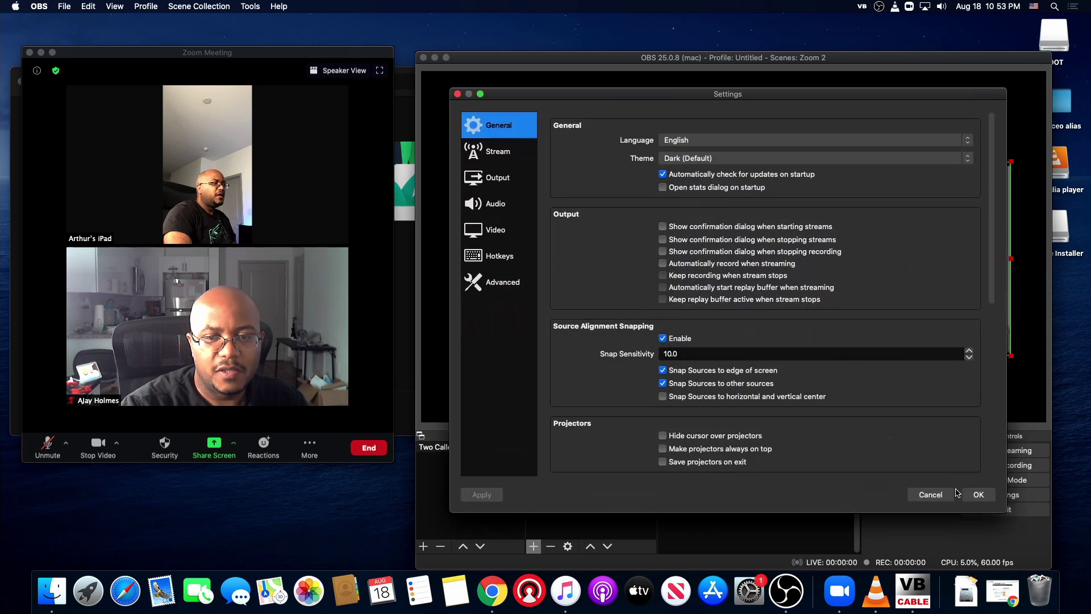
click(498, 204)
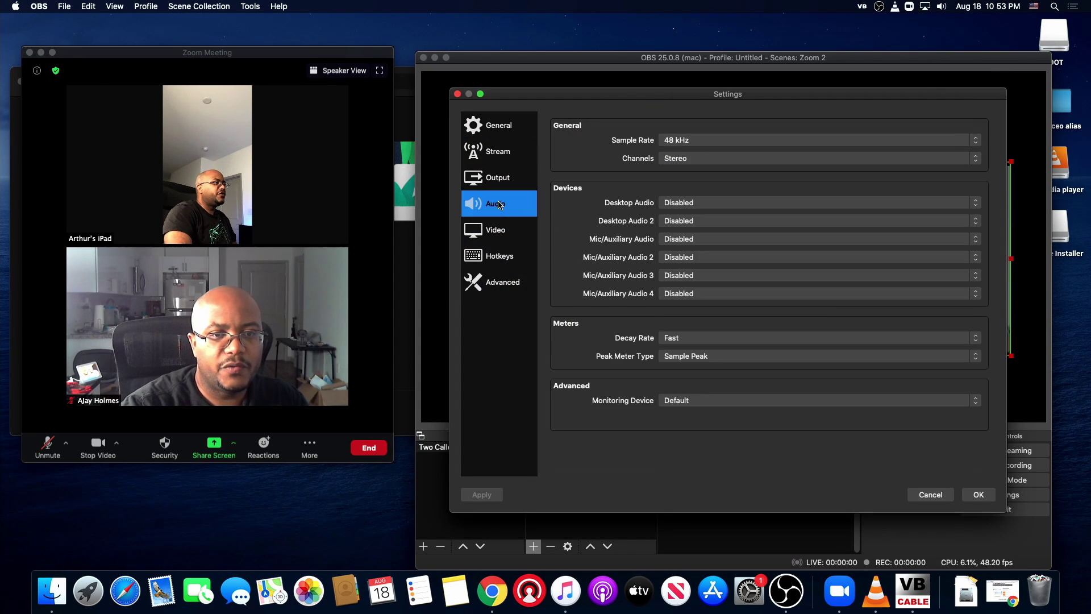
click(696, 205)
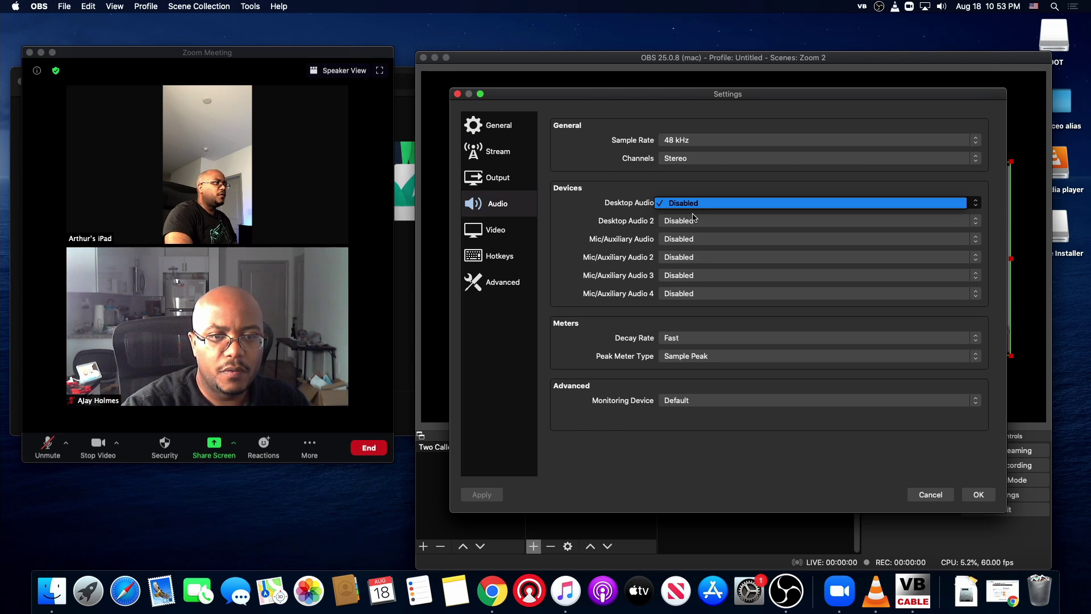
click(694, 218)
click(695, 240)
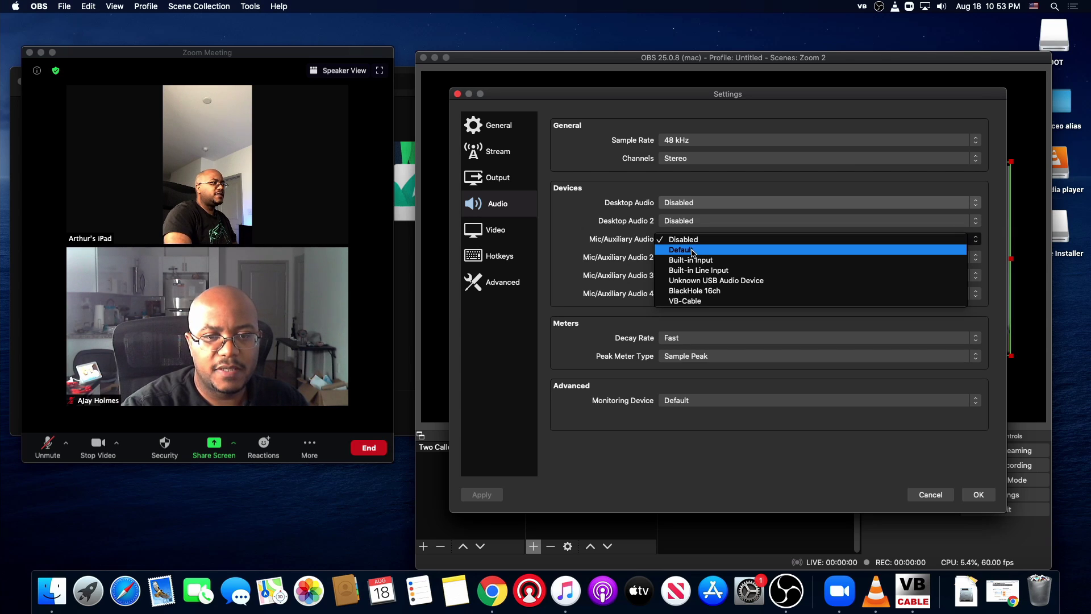
click(693, 301)
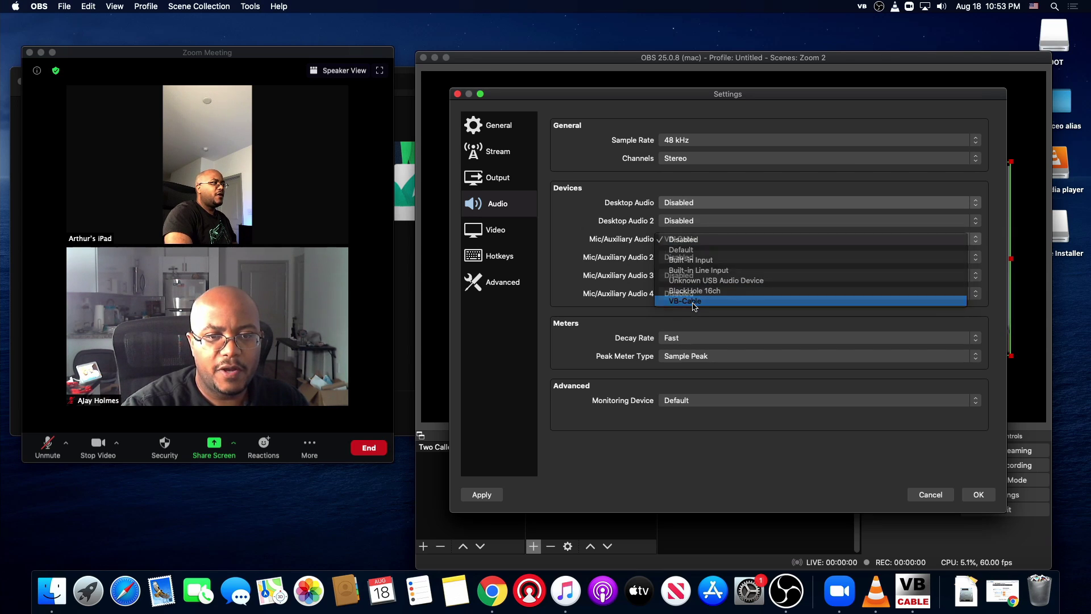
click(992, 497)
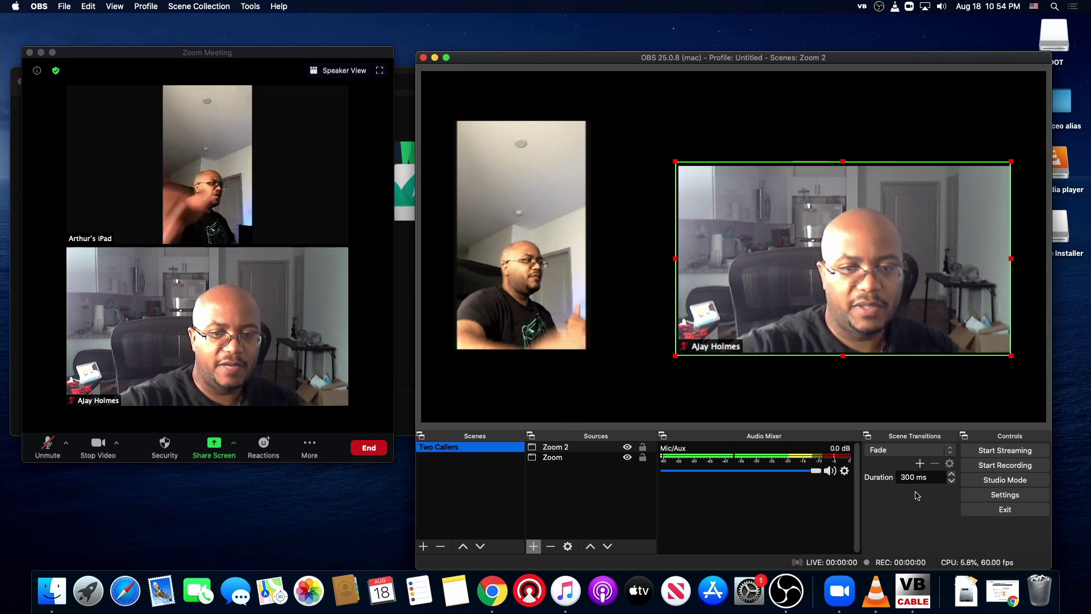
- Toggle the host's Zoom microphone unmuted, muted, then unmuted again
click(51, 446)
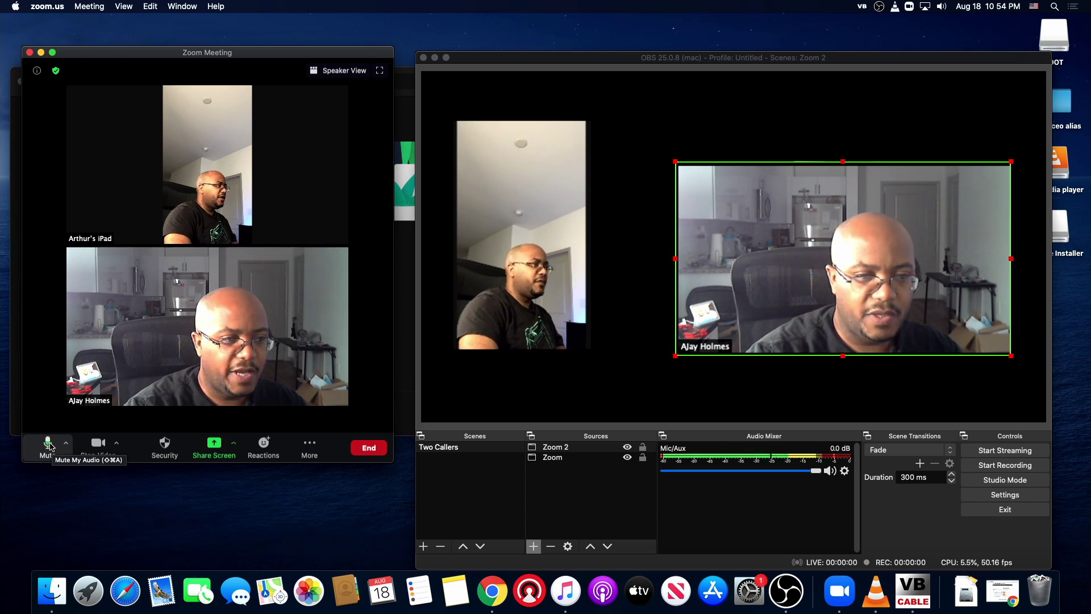
click(48, 446)
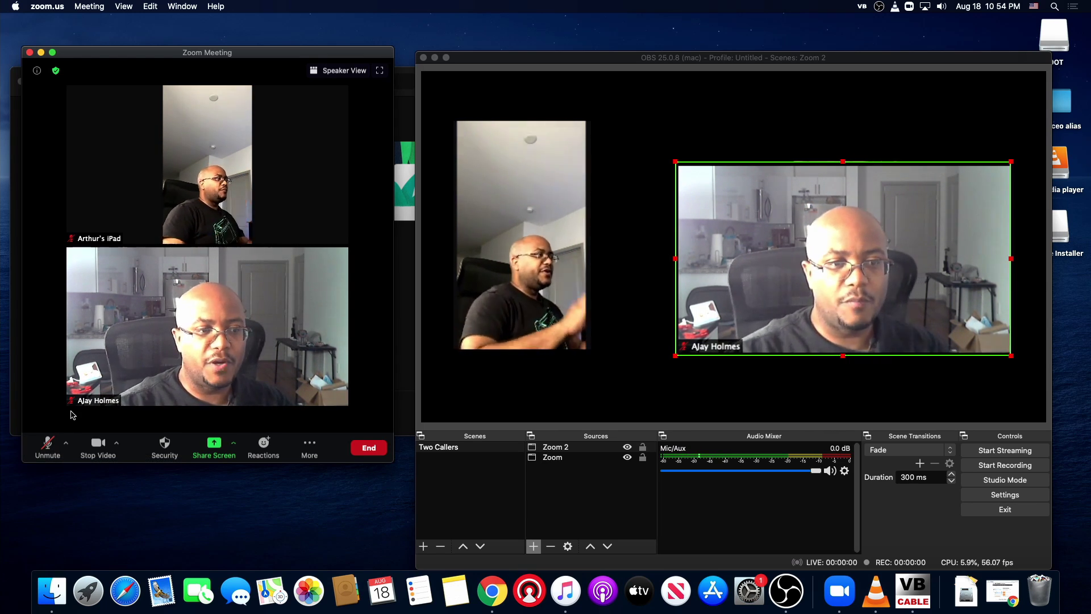
mouse_move(110, 330)
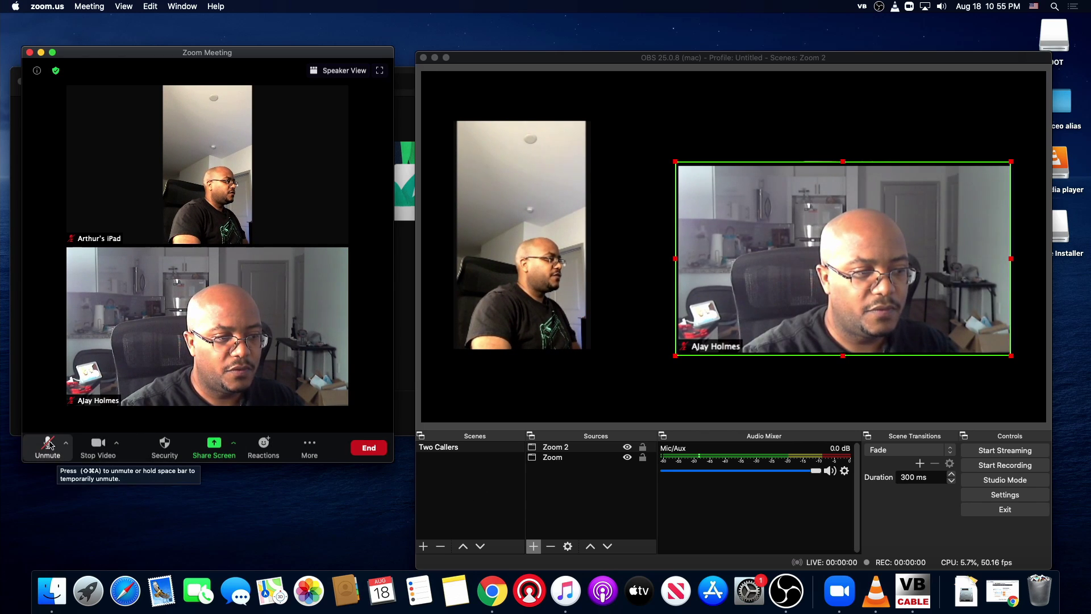
click(49, 444)
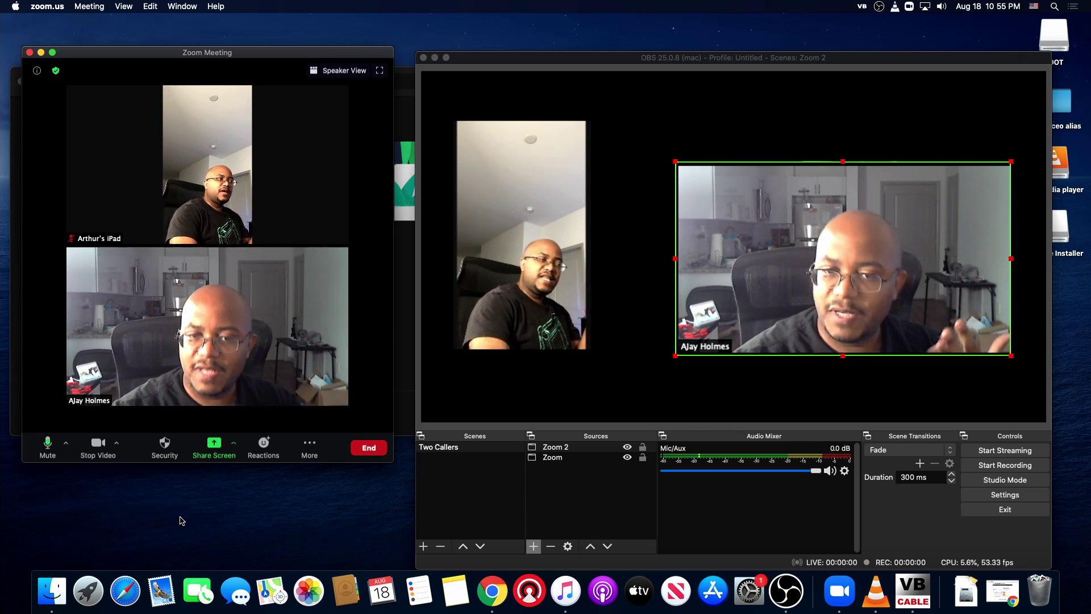
mouse_move(178, 221)
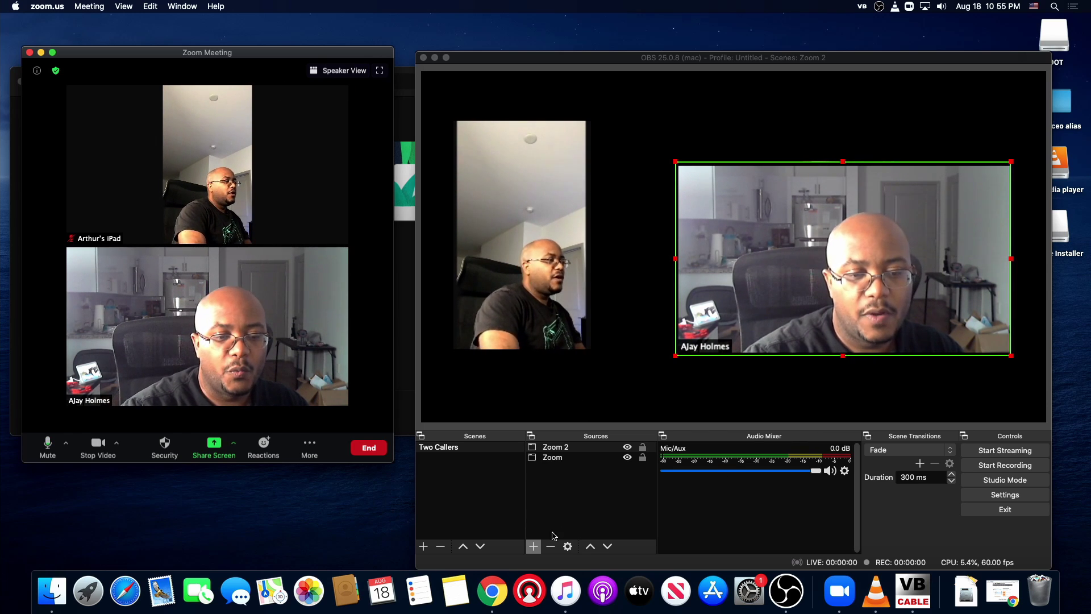
- In the audio settings, assign the Unknown USB Audio Device to Mic/Auxiliary Audio 2 and save
click(534, 546)
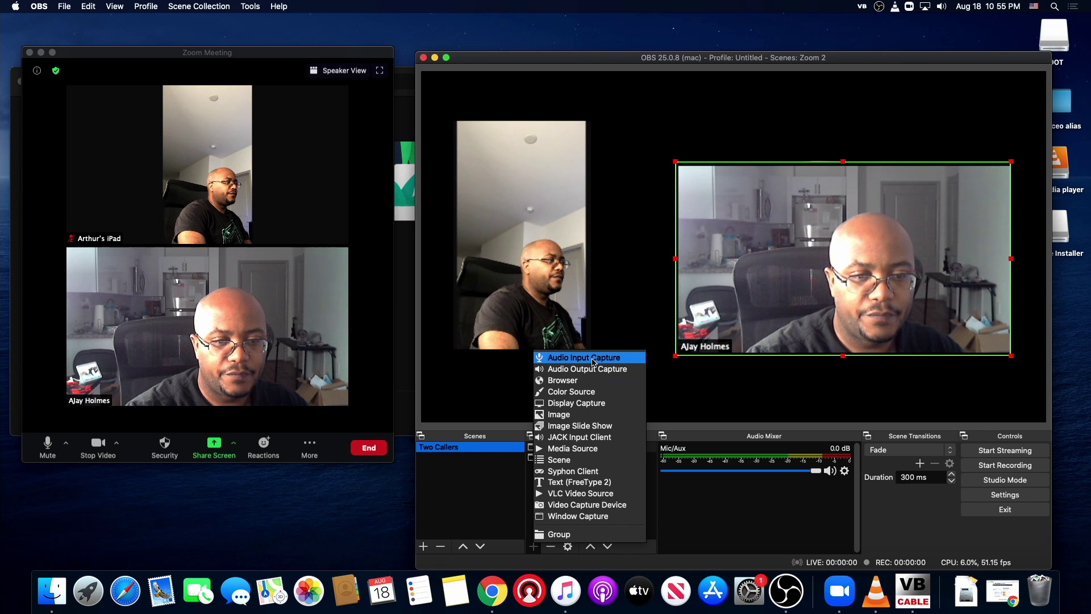
click(992, 503)
click(993, 496)
click(495, 203)
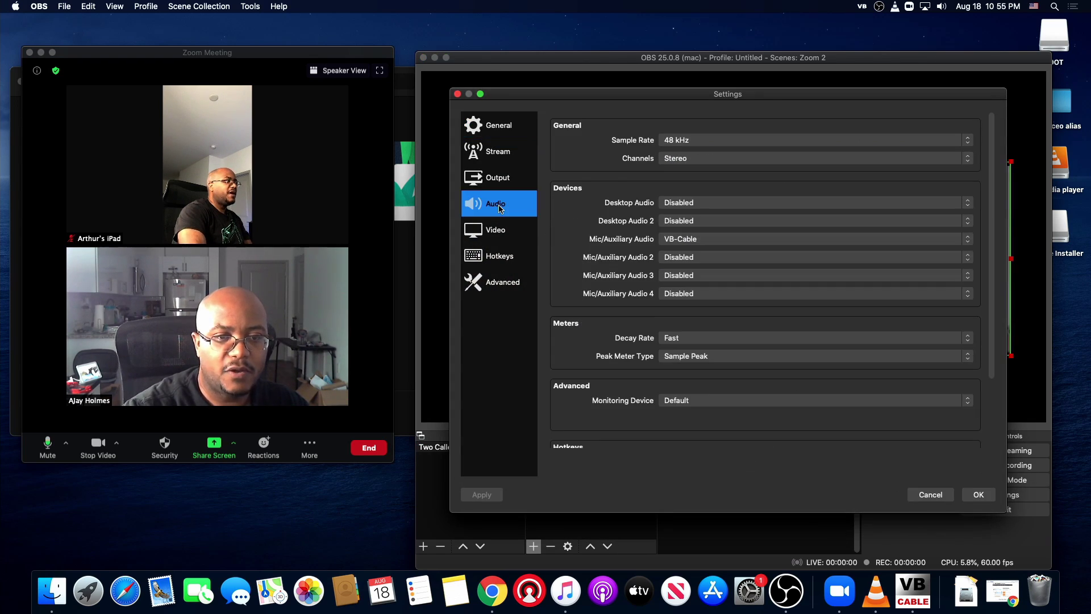
click(697, 257)
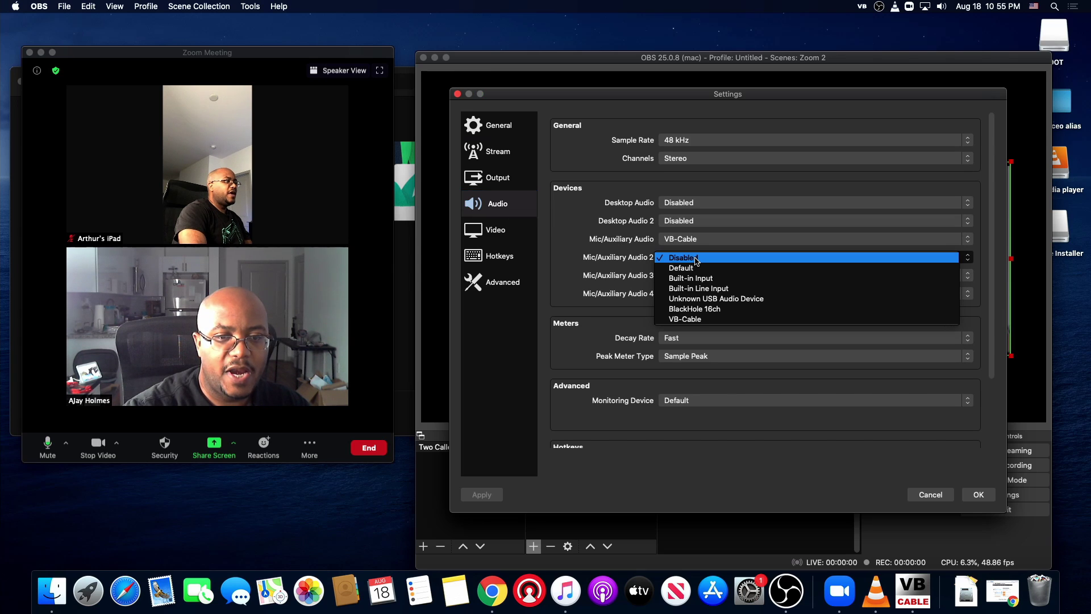
click(710, 300)
click(968, 496)
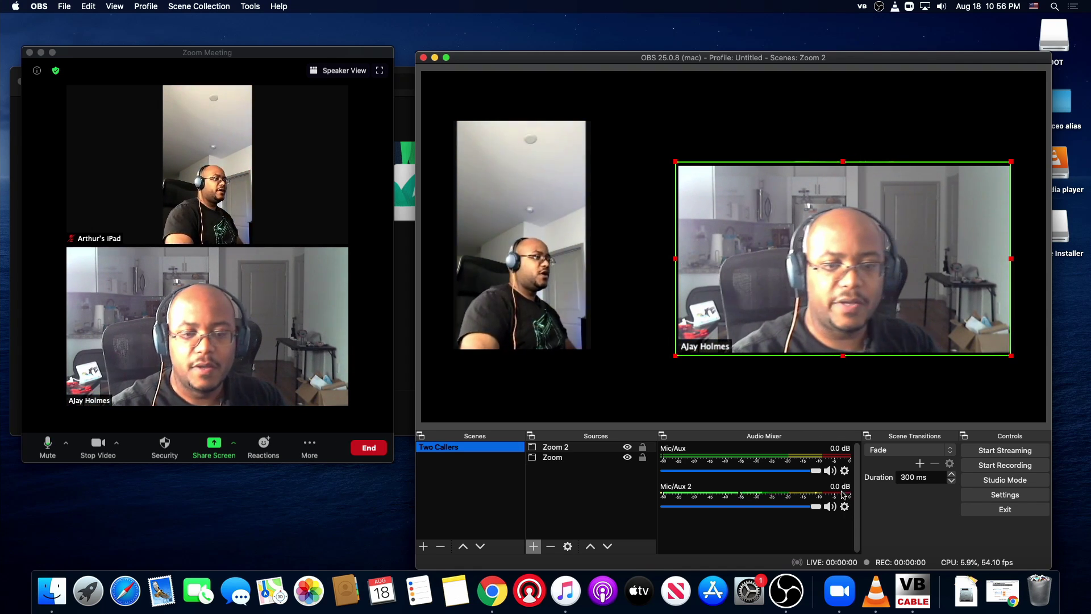
- In Advanced Audio Properties, set Mic/Aux to Monitor and Output and Mic/Aux 2 to Monitor Off
click(845, 471)
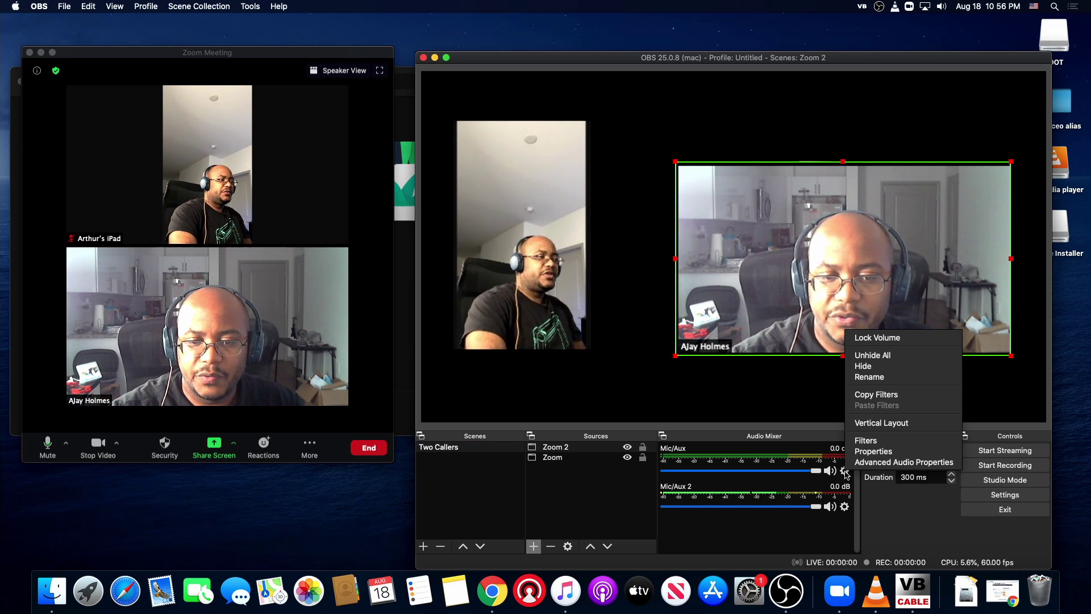
click(884, 462)
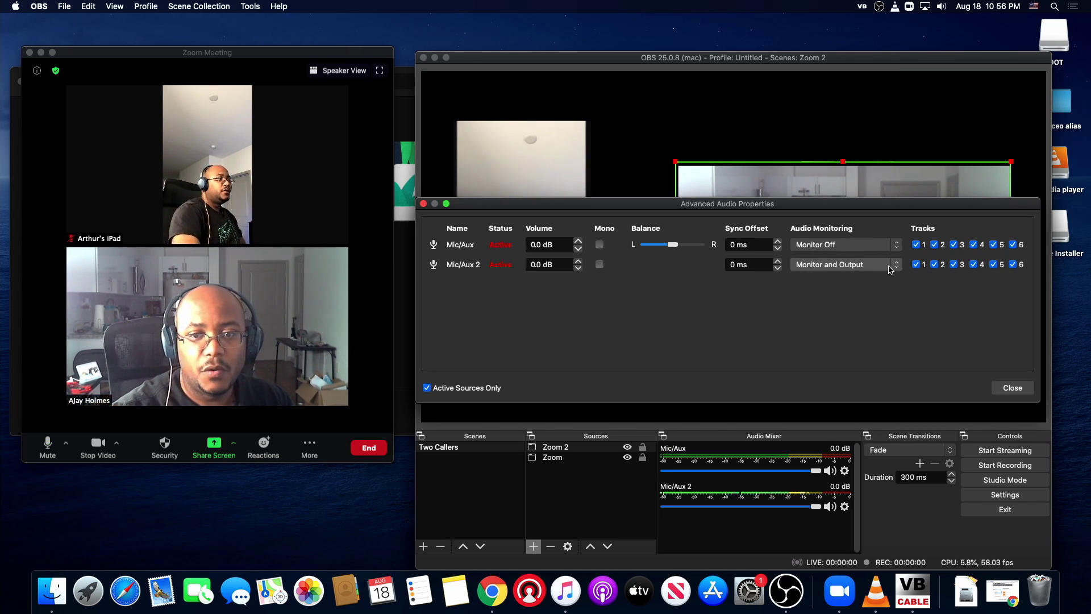
click(892, 266)
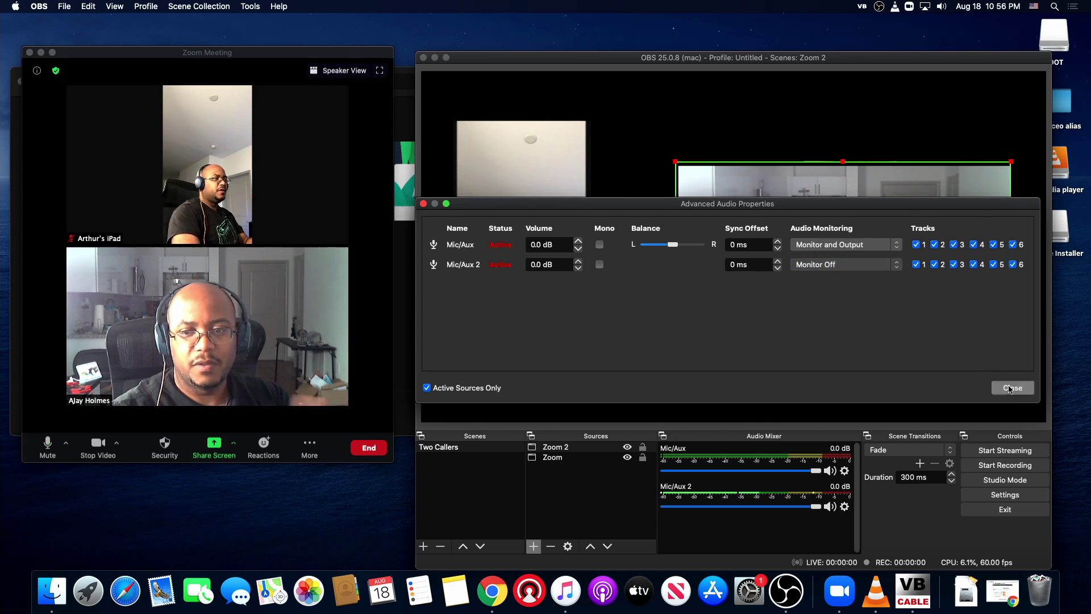
click(1012, 388)
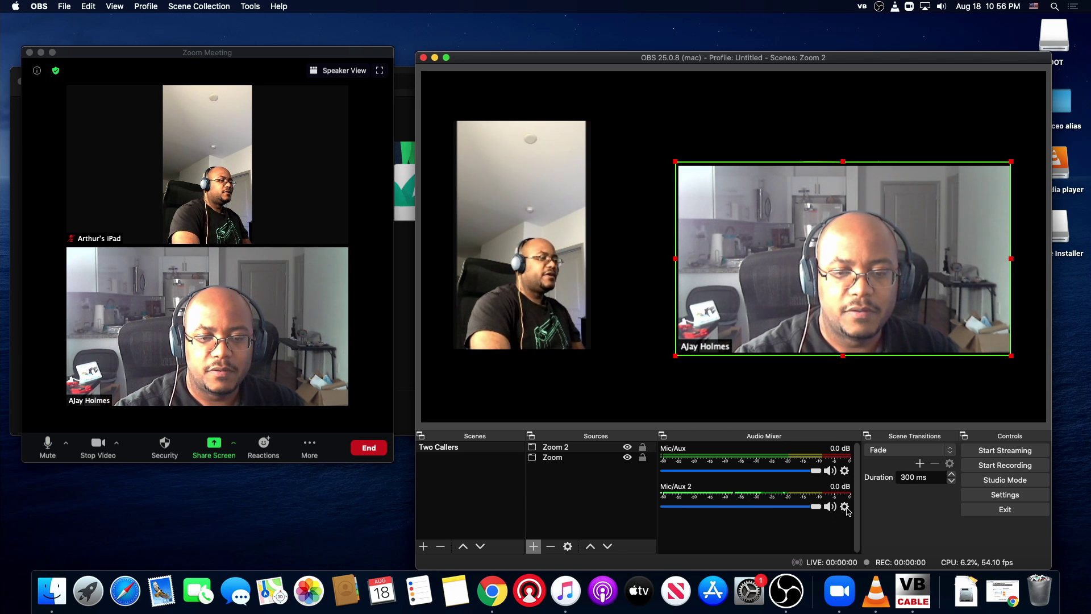
- Remove the USB device from Mic/Auxiliary Audio 2 in the audio settings
click(1004, 494)
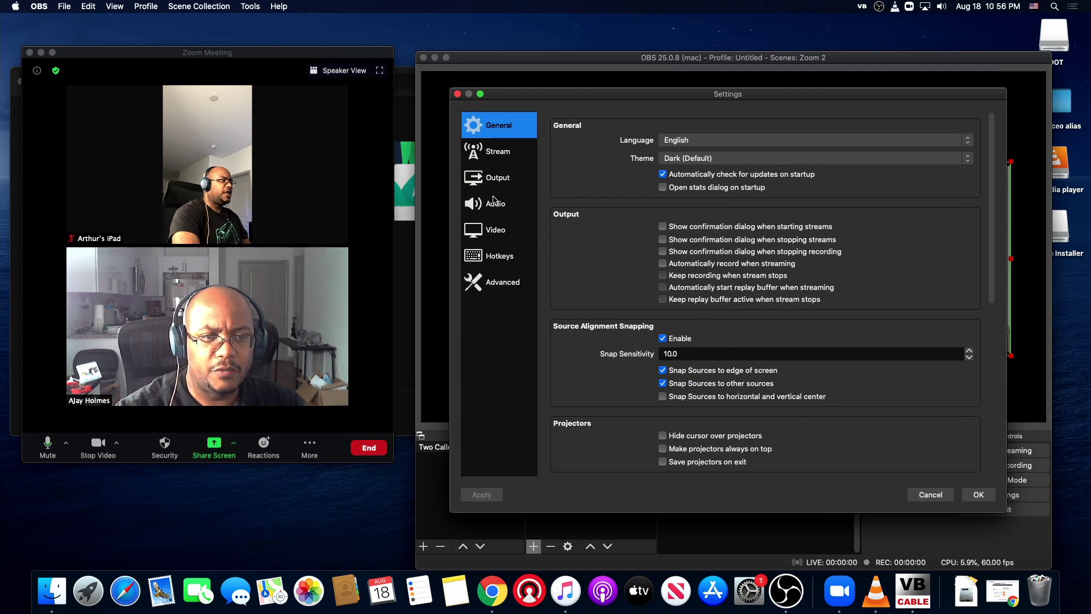
click(492, 203)
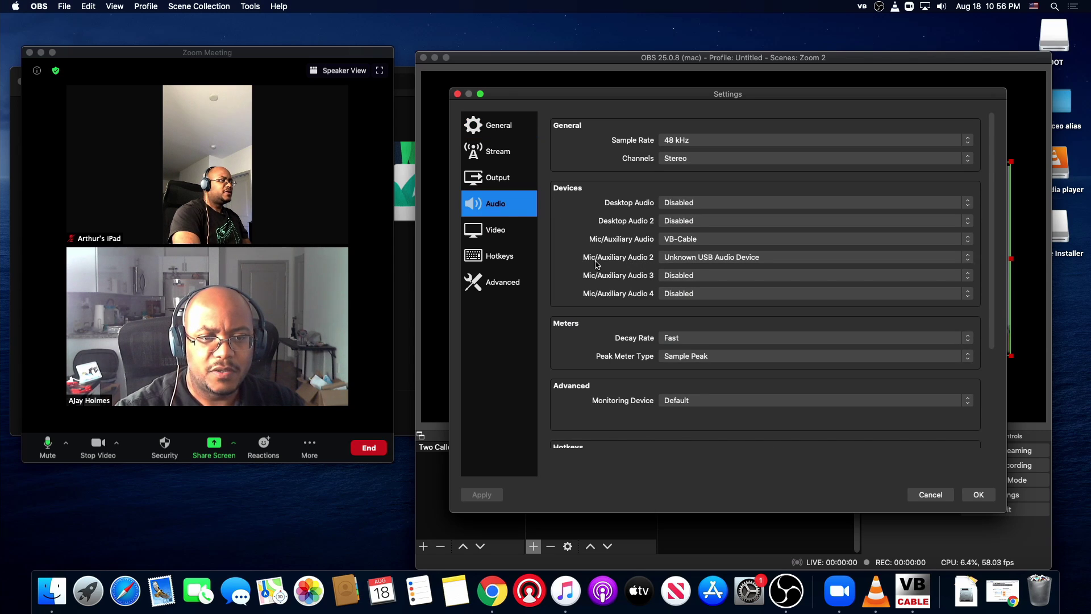
click(699, 257)
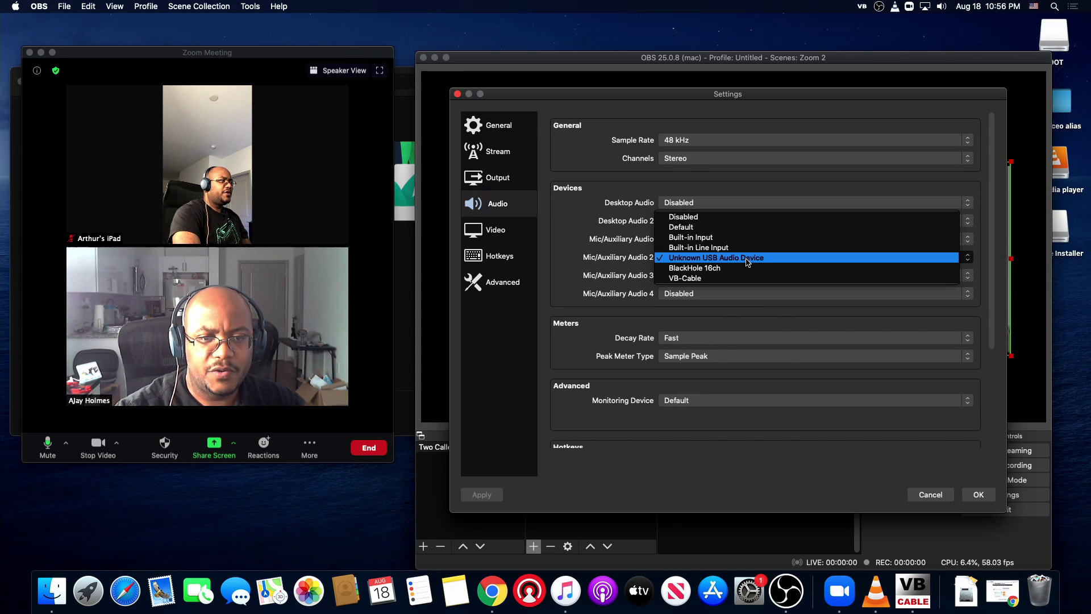
click(700, 227)
click(982, 494)
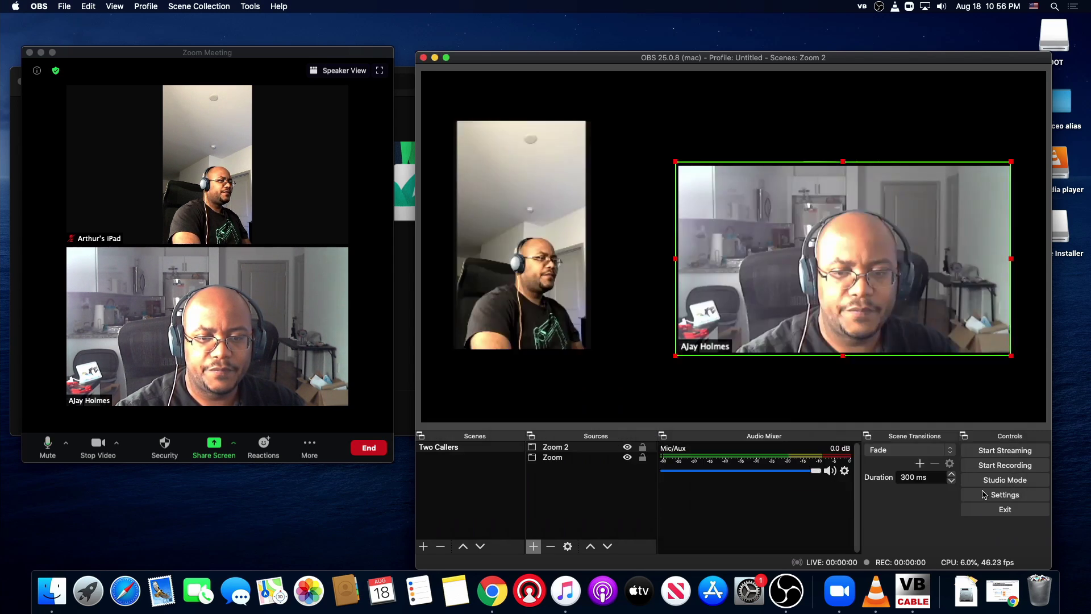
- Add an Audio Input Capture named 'Host Audio' using the Unknown USB Audio Device
click(534, 546)
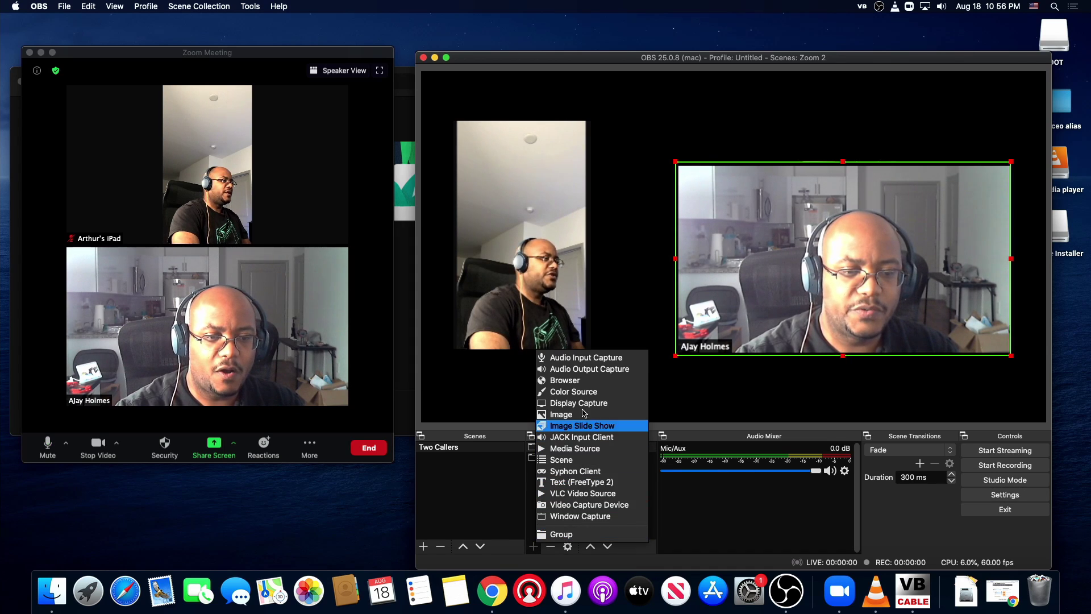
click(585, 357)
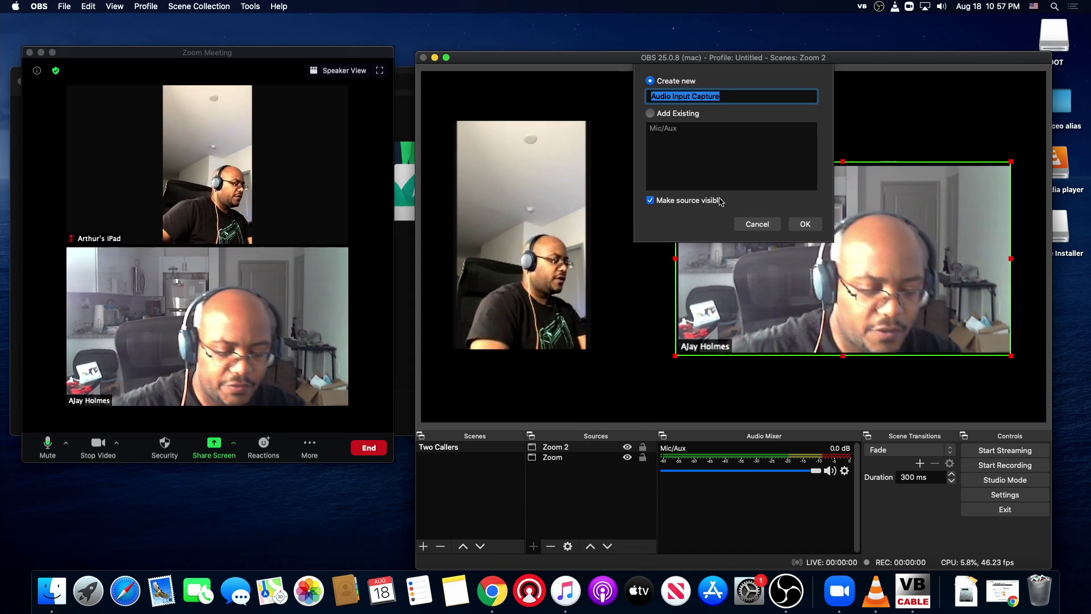
text(Host)
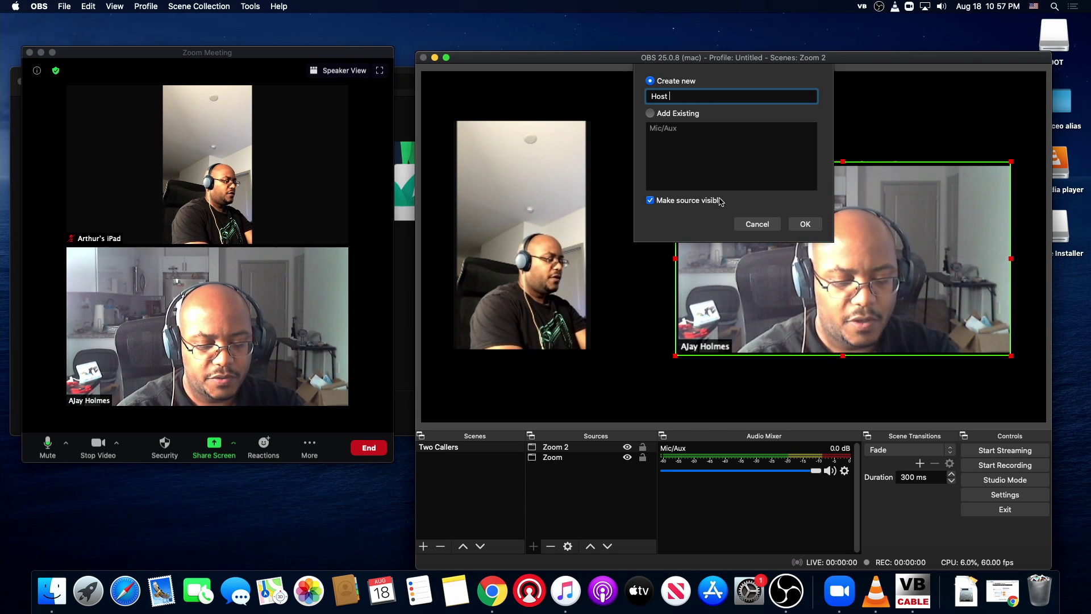
text( Audio)
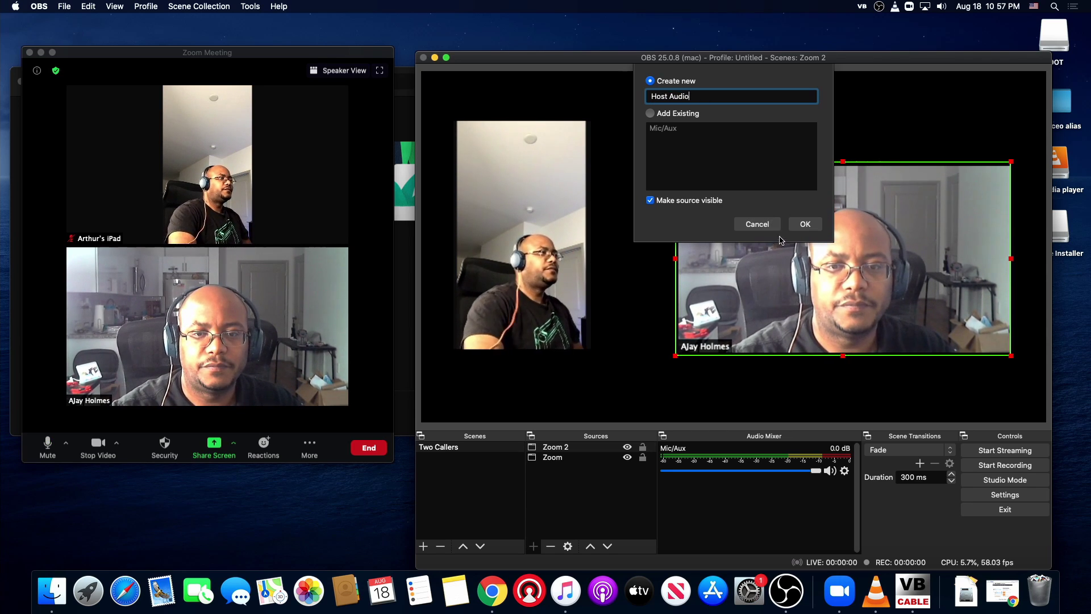
click(803, 224)
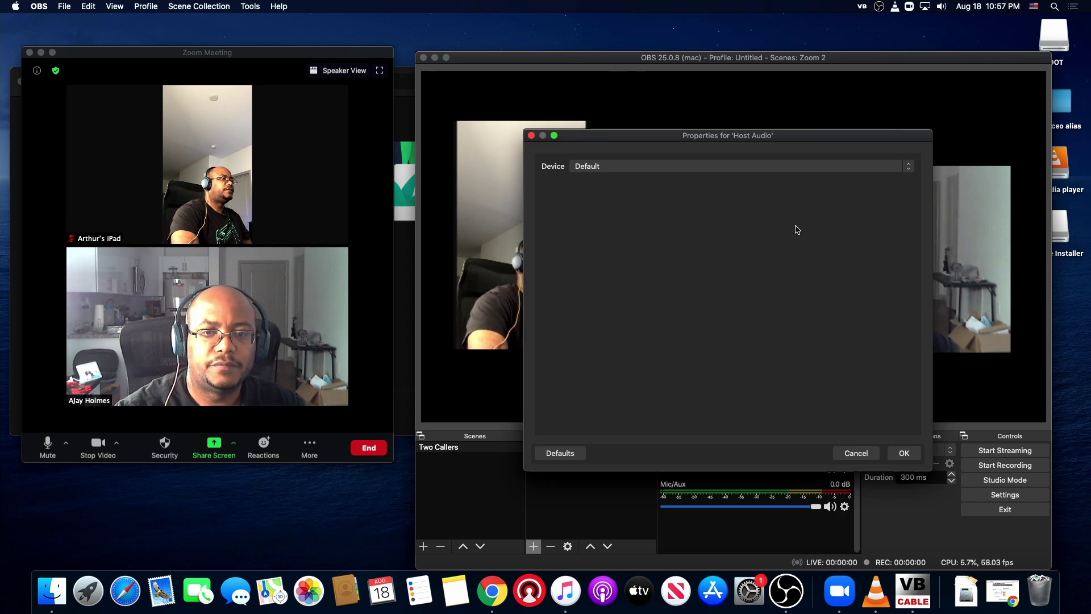
click(762, 168)
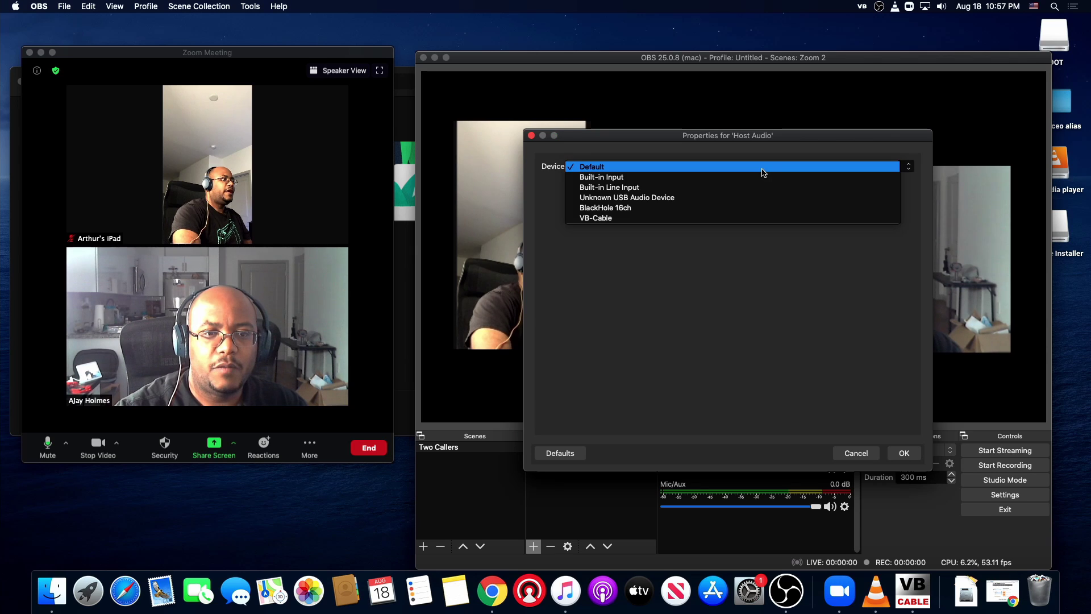
click(676, 203)
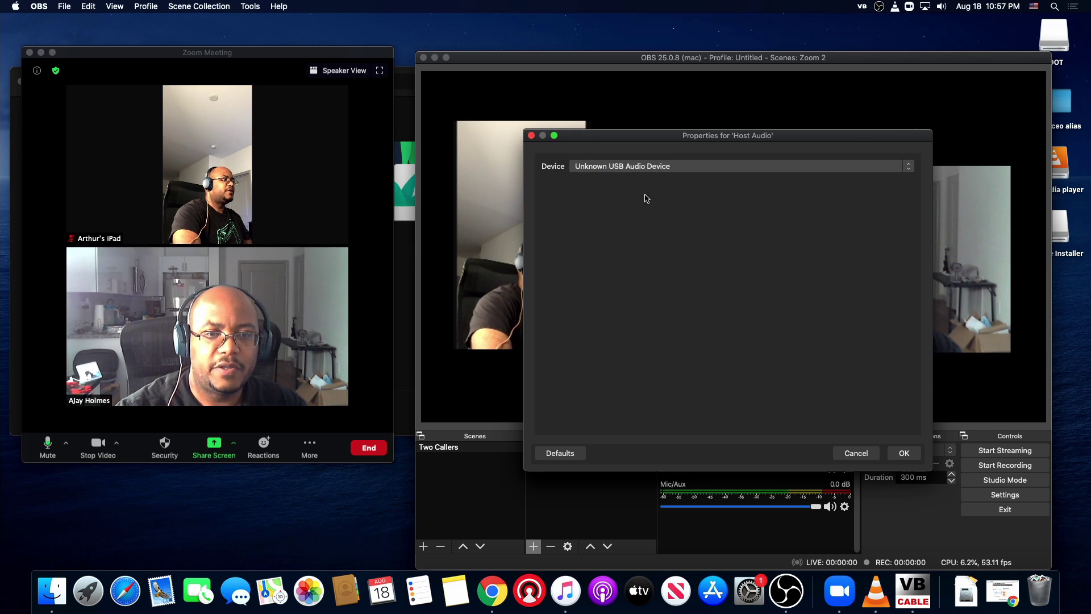
click(904, 453)
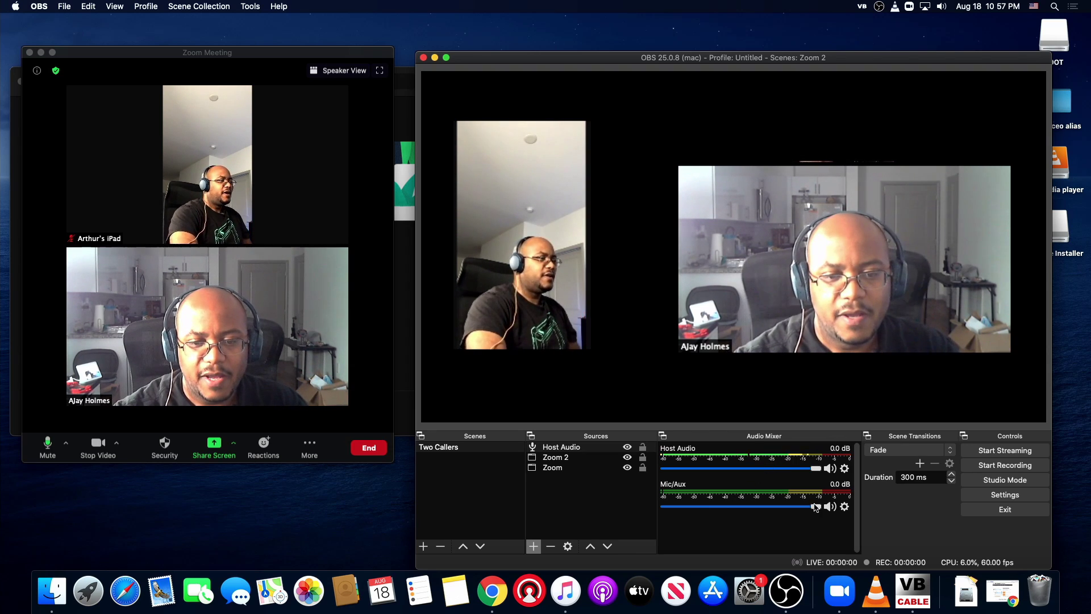
- Set the global Mic/Auxiliary Audio device to Disabled in the audio settings
click(1004, 494)
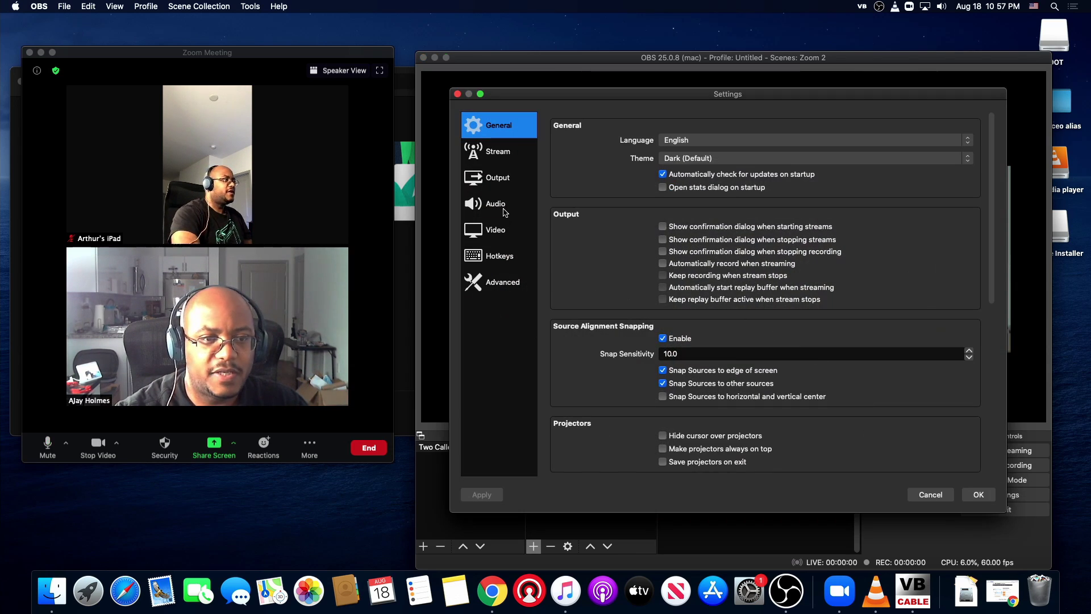
click(505, 211)
click(715, 240)
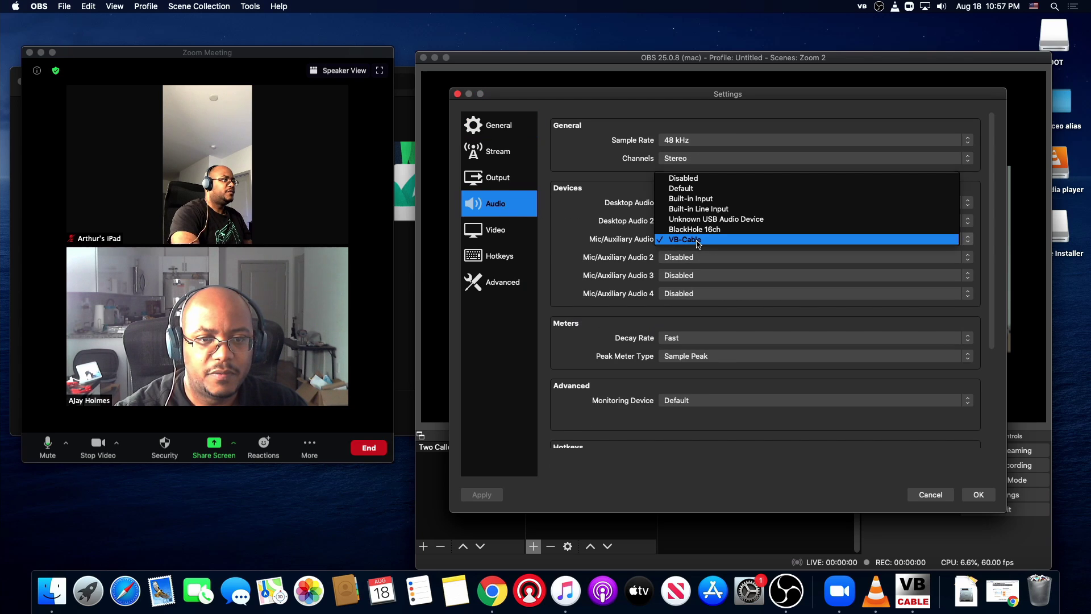
click(683, 178)
click(978, 494)
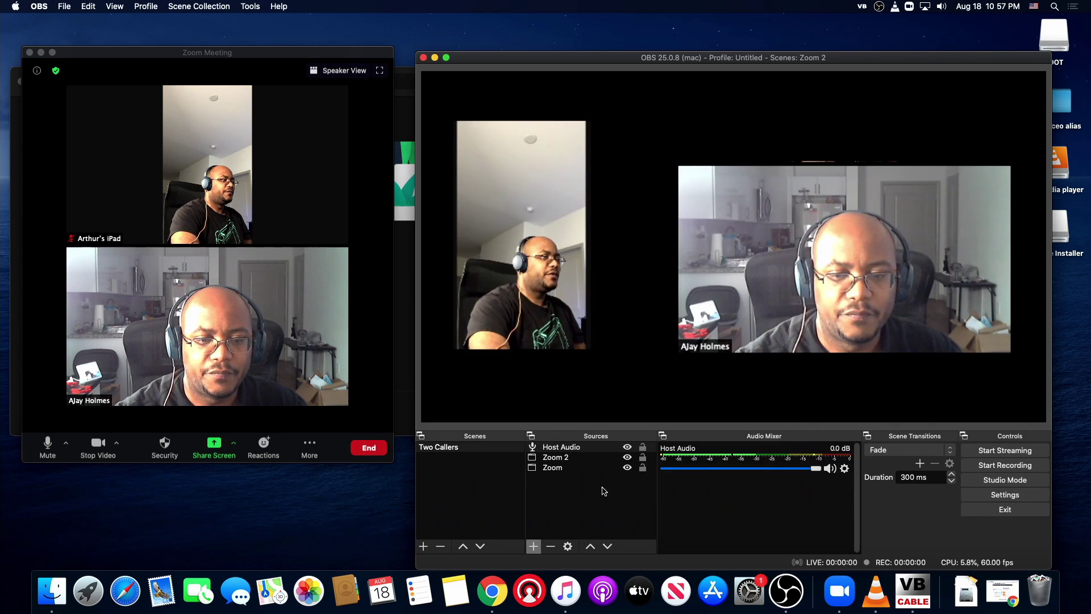
- Add an Audio Input Capture named 'Zoom Audio' with VB-Cable as its device
click(532, 546)
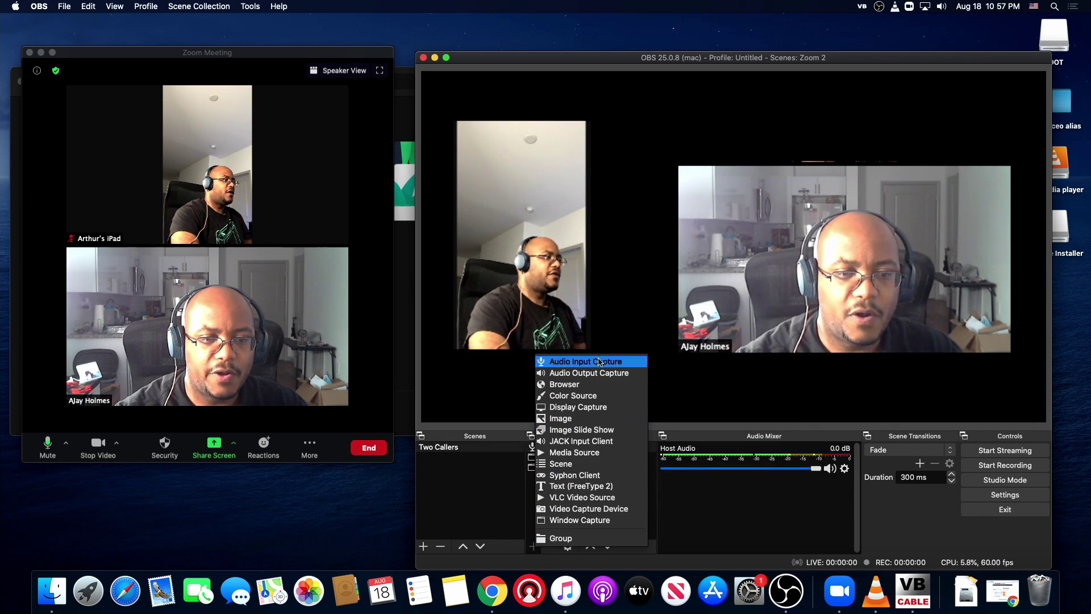
click(599, 362)
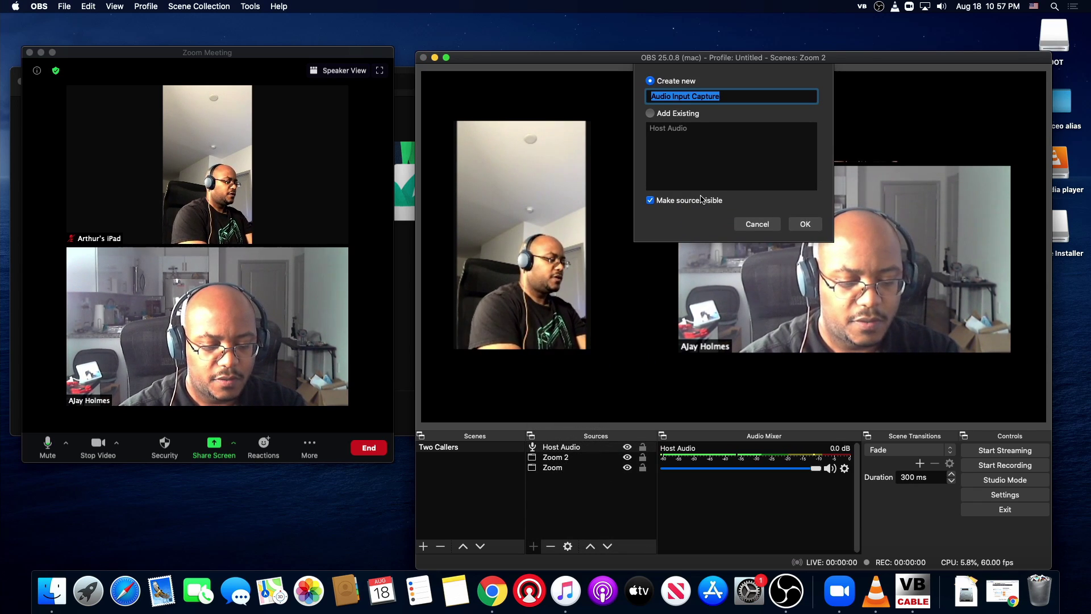
text(Zoo)
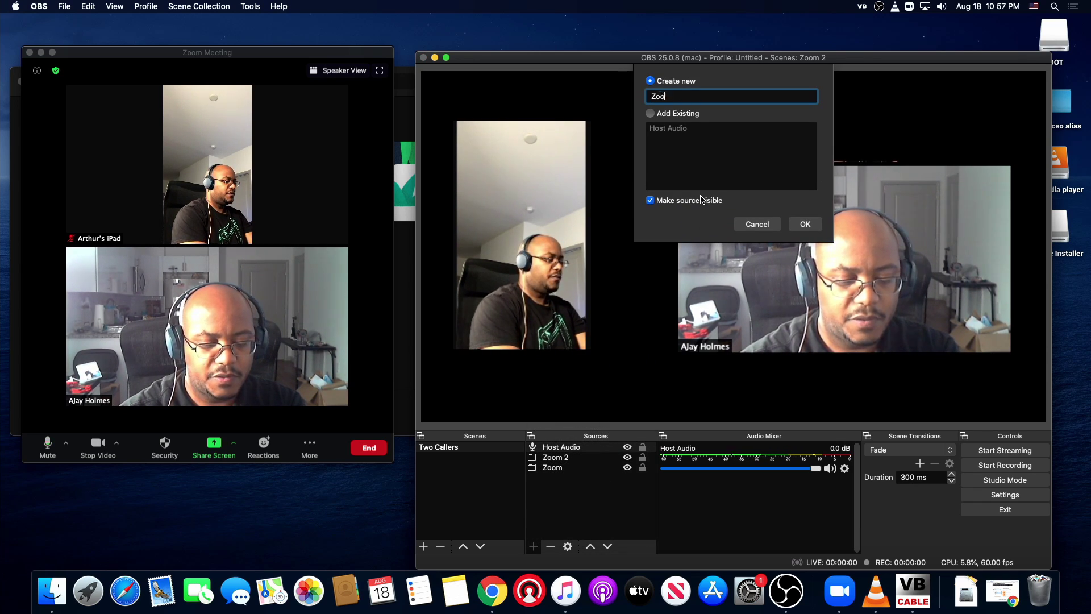
text(m Callers)
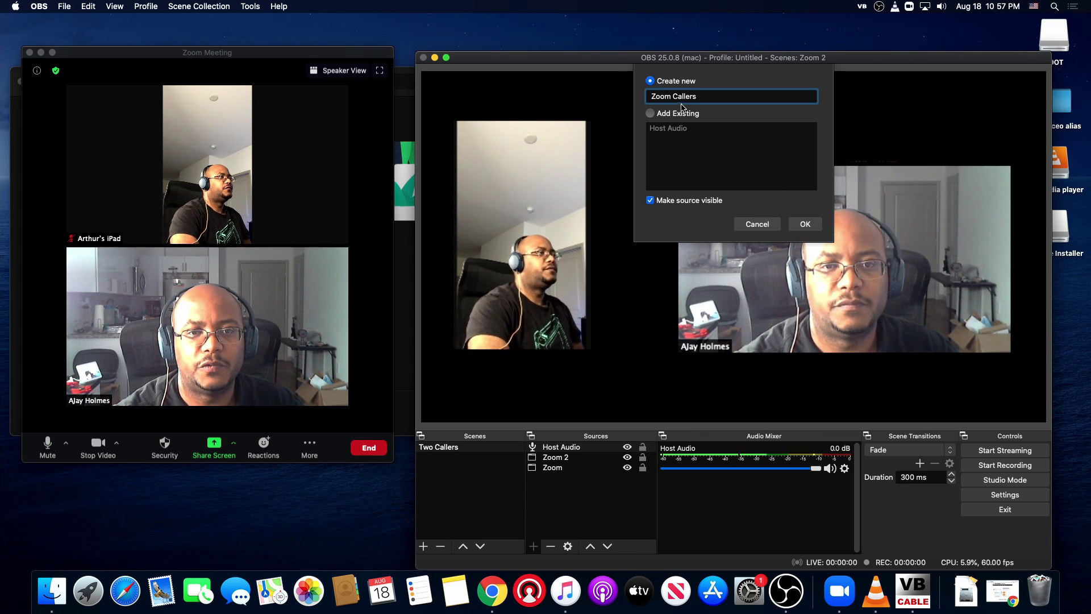
key(alt+Left)
key(super+shift+Left)
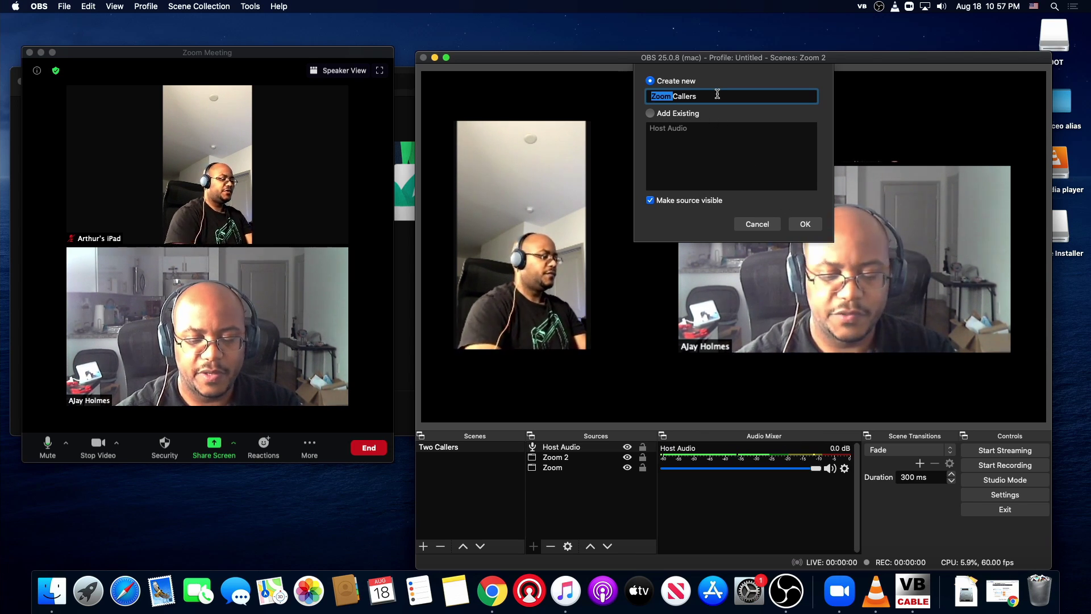
key(BackSpace)
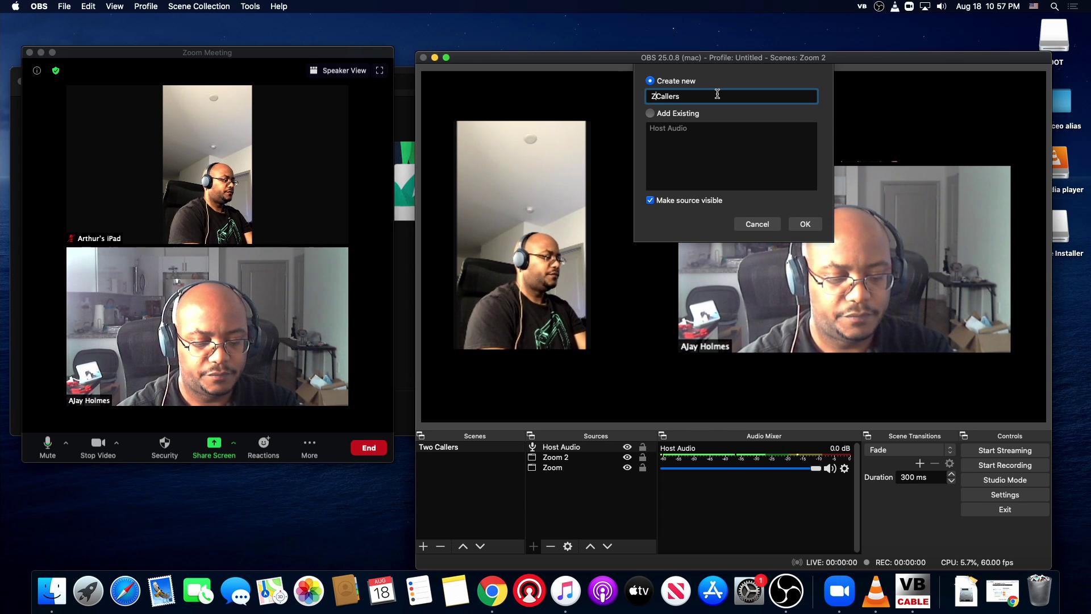
text(Zoom Audio)
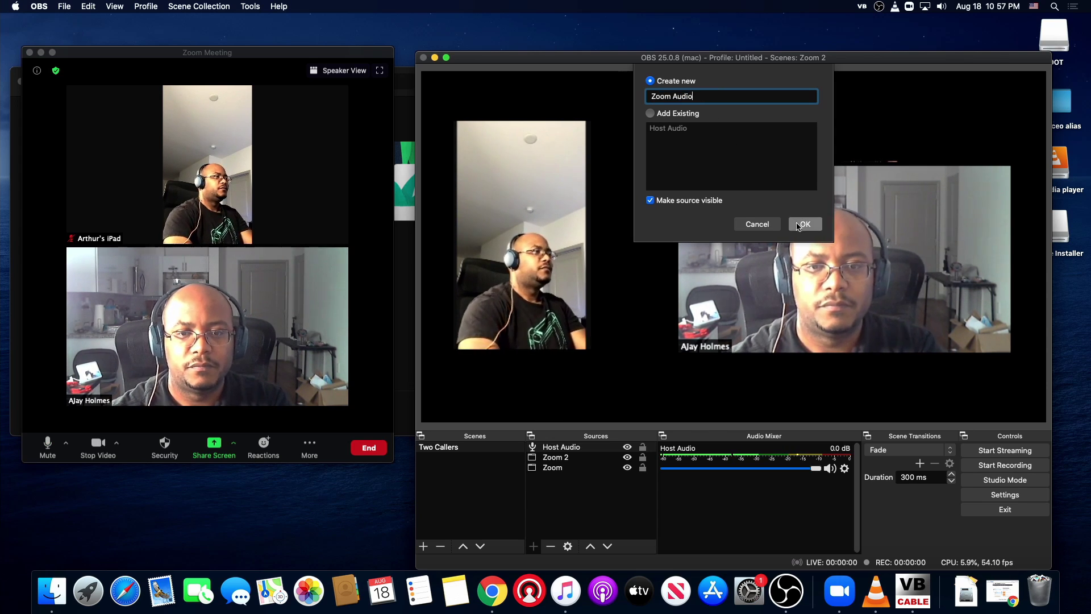
click(800, 225)
click(684, 167)
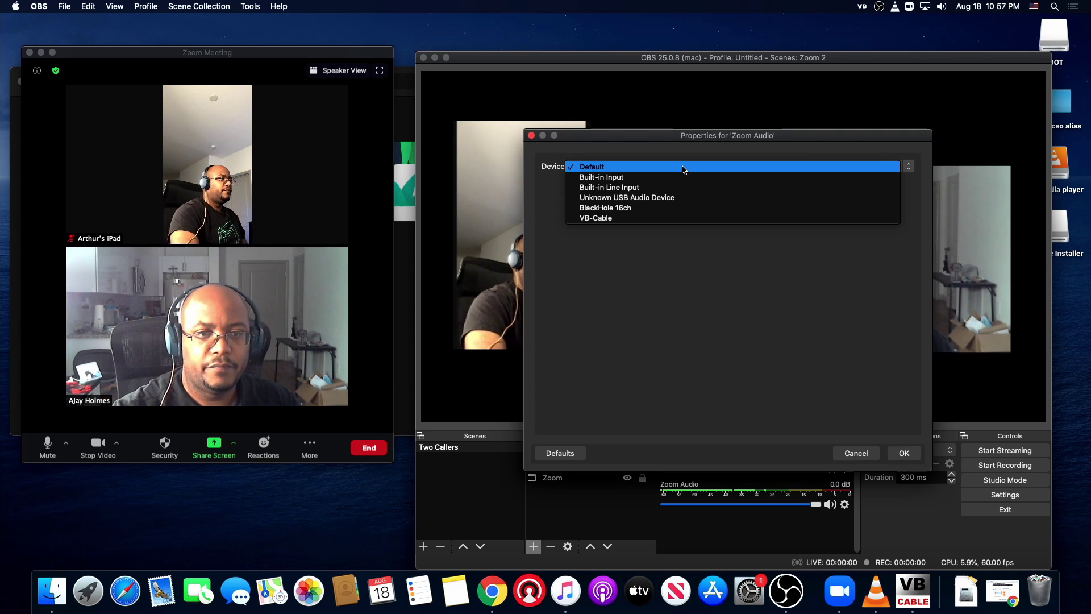
click(638, 218)
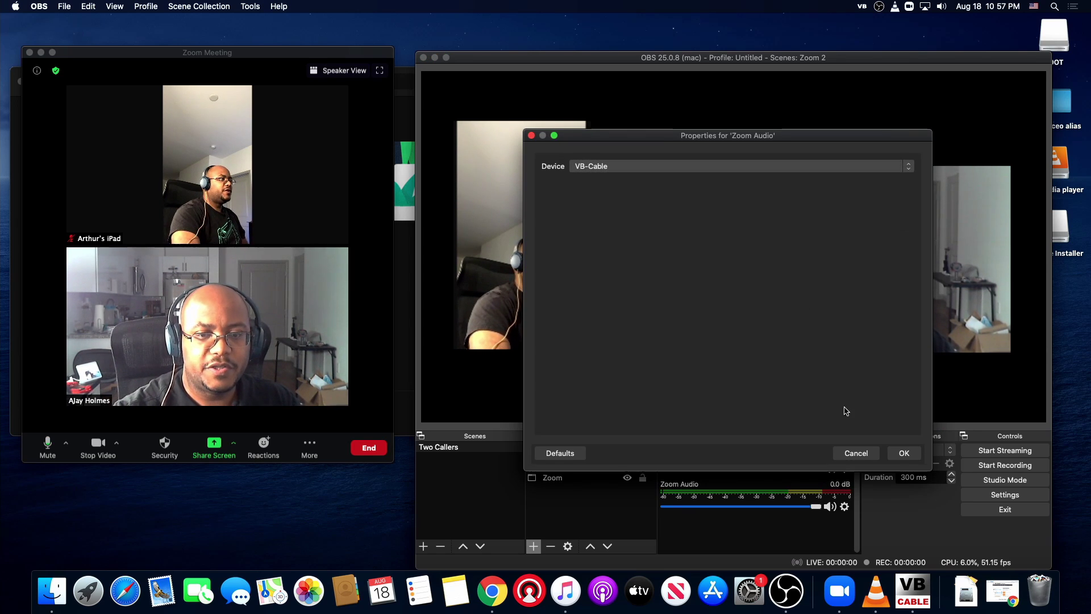
click(904, 452)
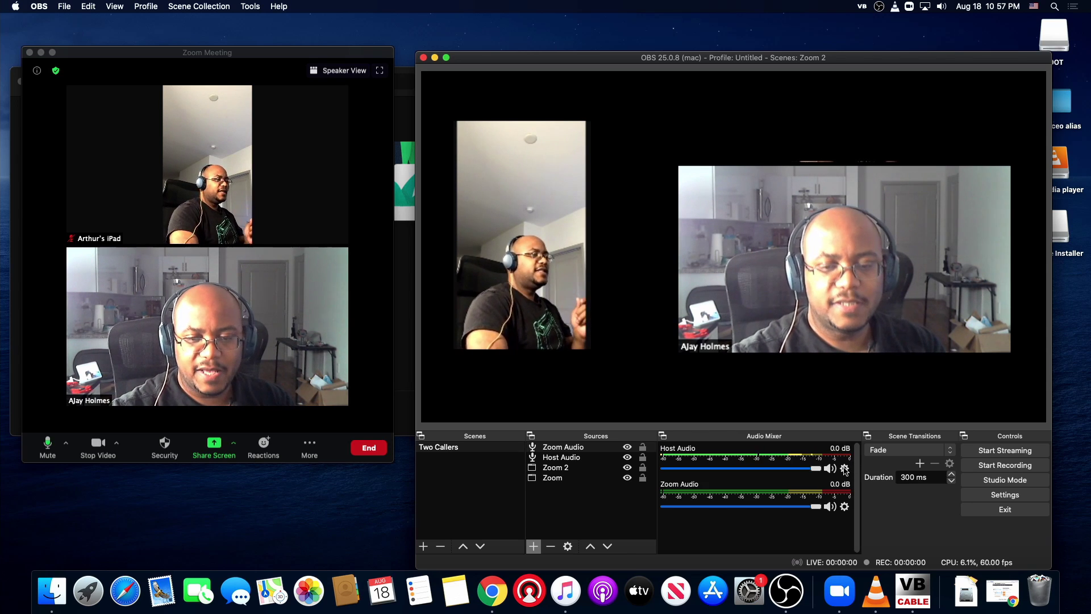
- Enter a 300 ms sync offset for Host Audio in Advanced Audio Properties
click(845, 468)
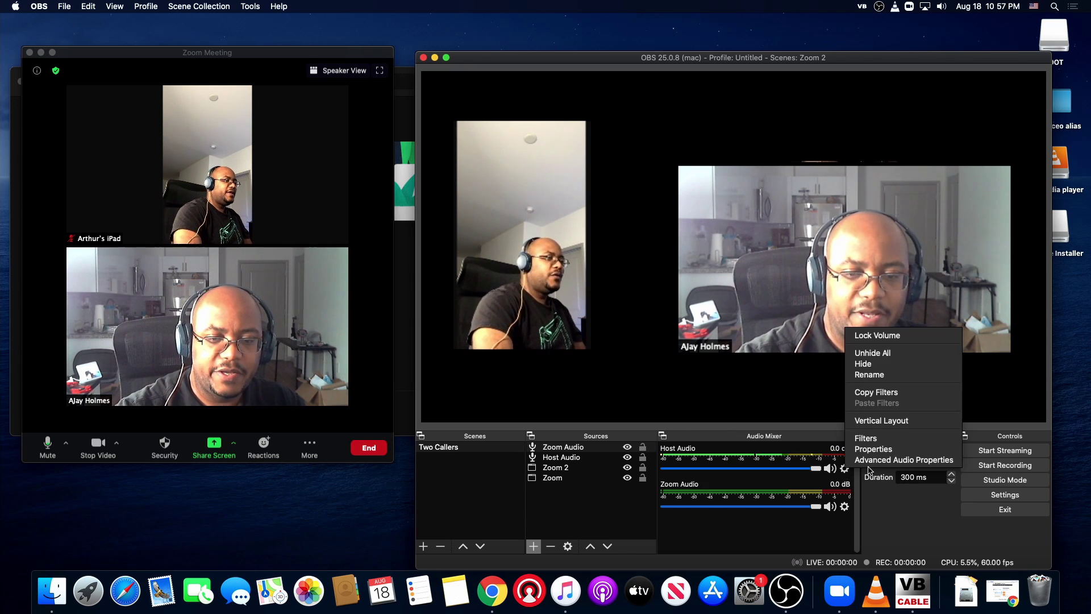
click(875, 461)
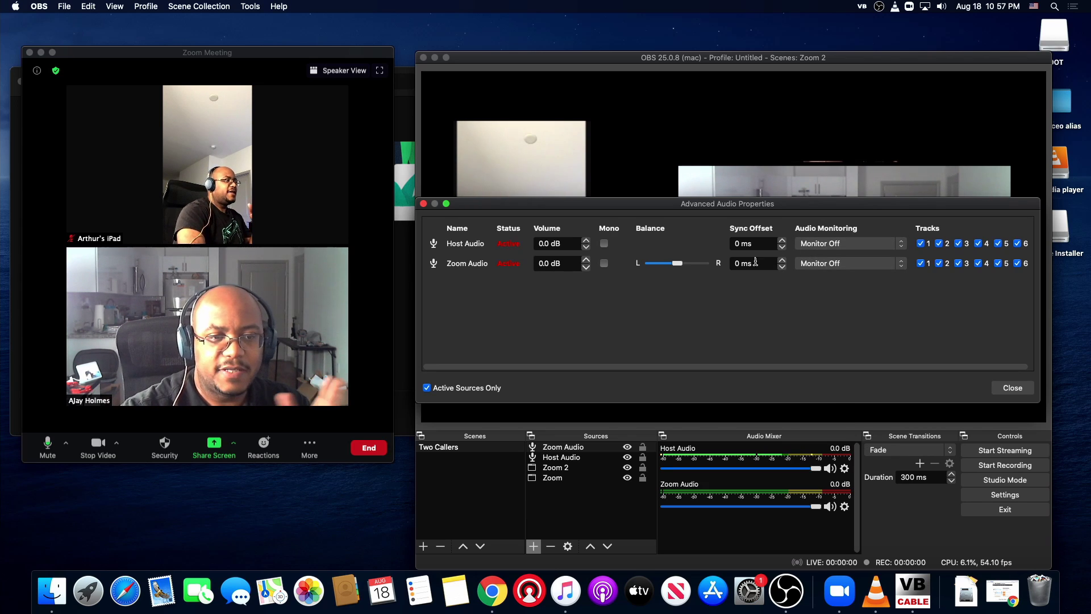
click(736, 244)
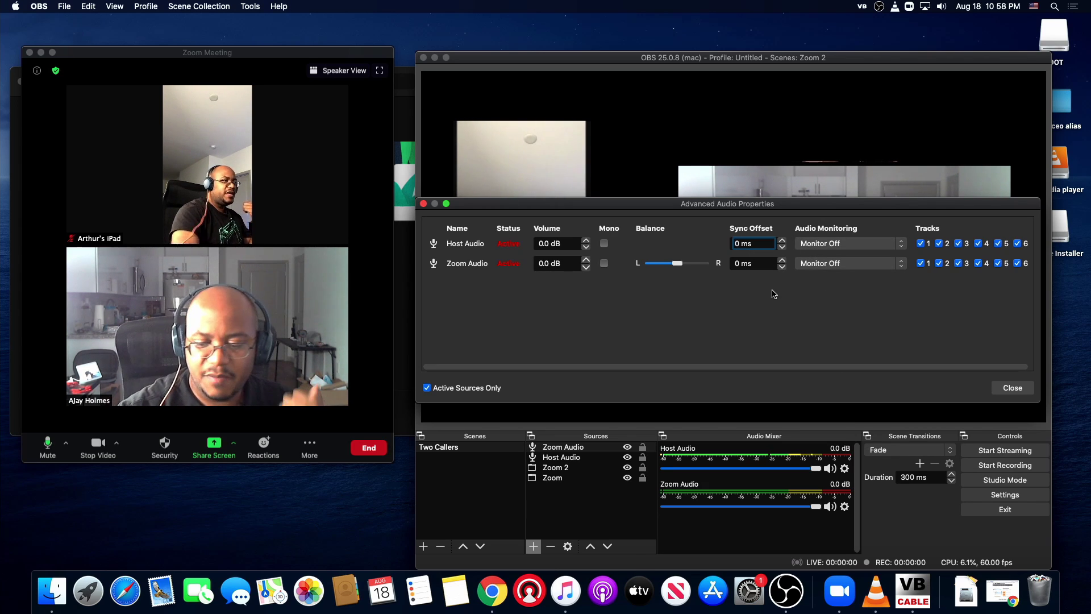
text(30)
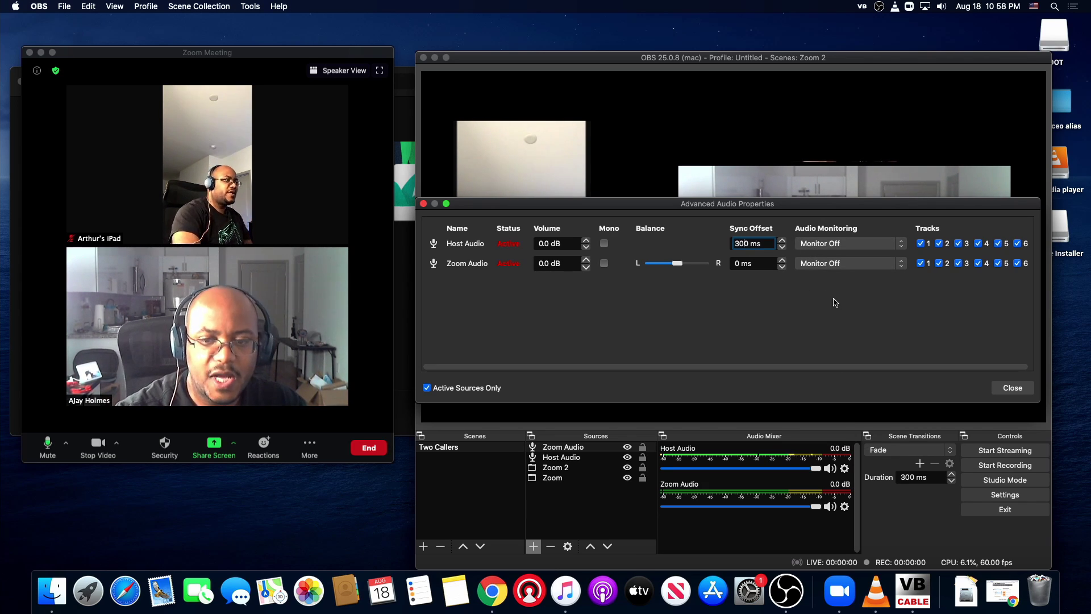
click(1003, 388)
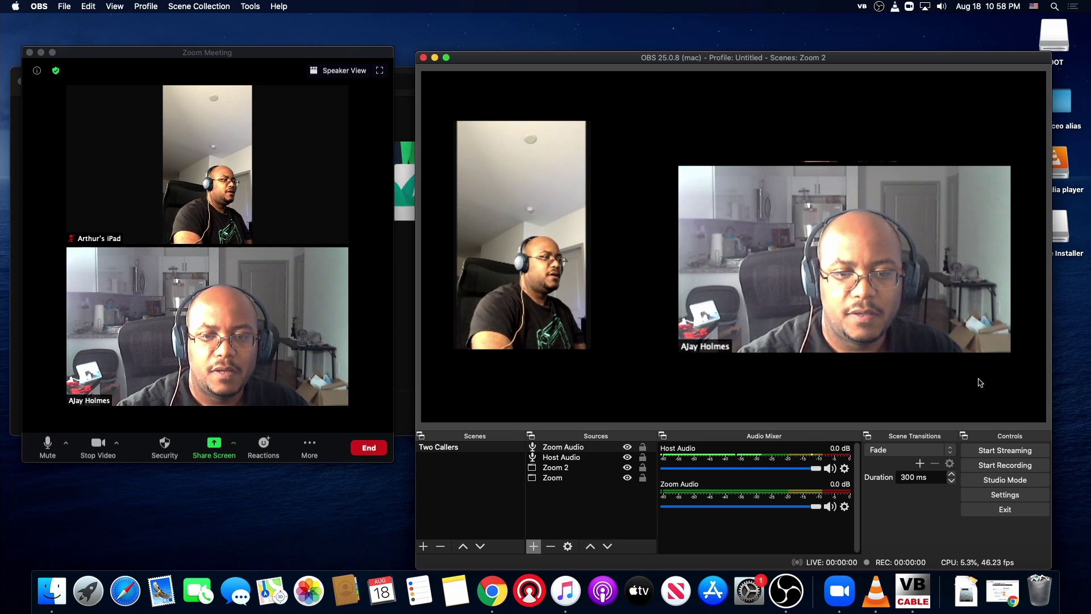